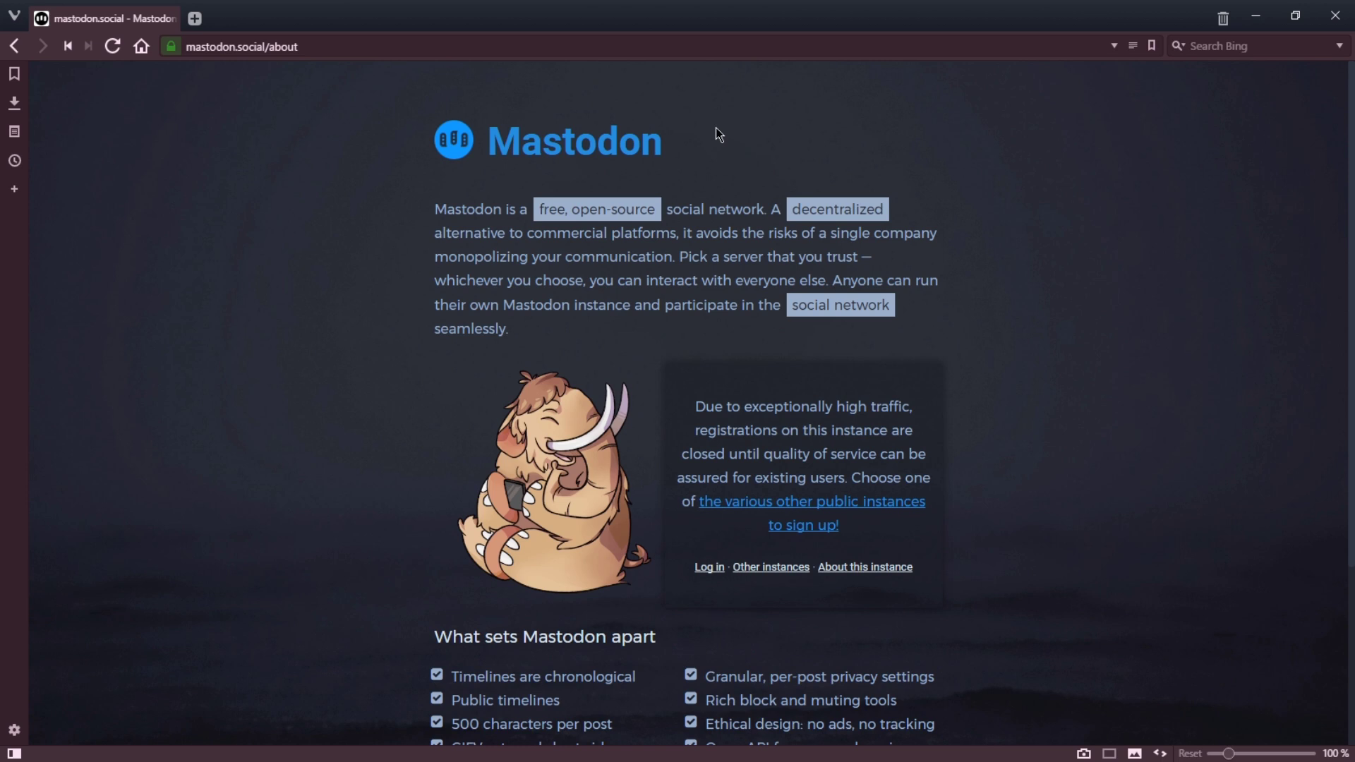
{"action": "scroll", "coordinate": [715, 129], "scroll_direction": "down", "scroll_amount": 1}
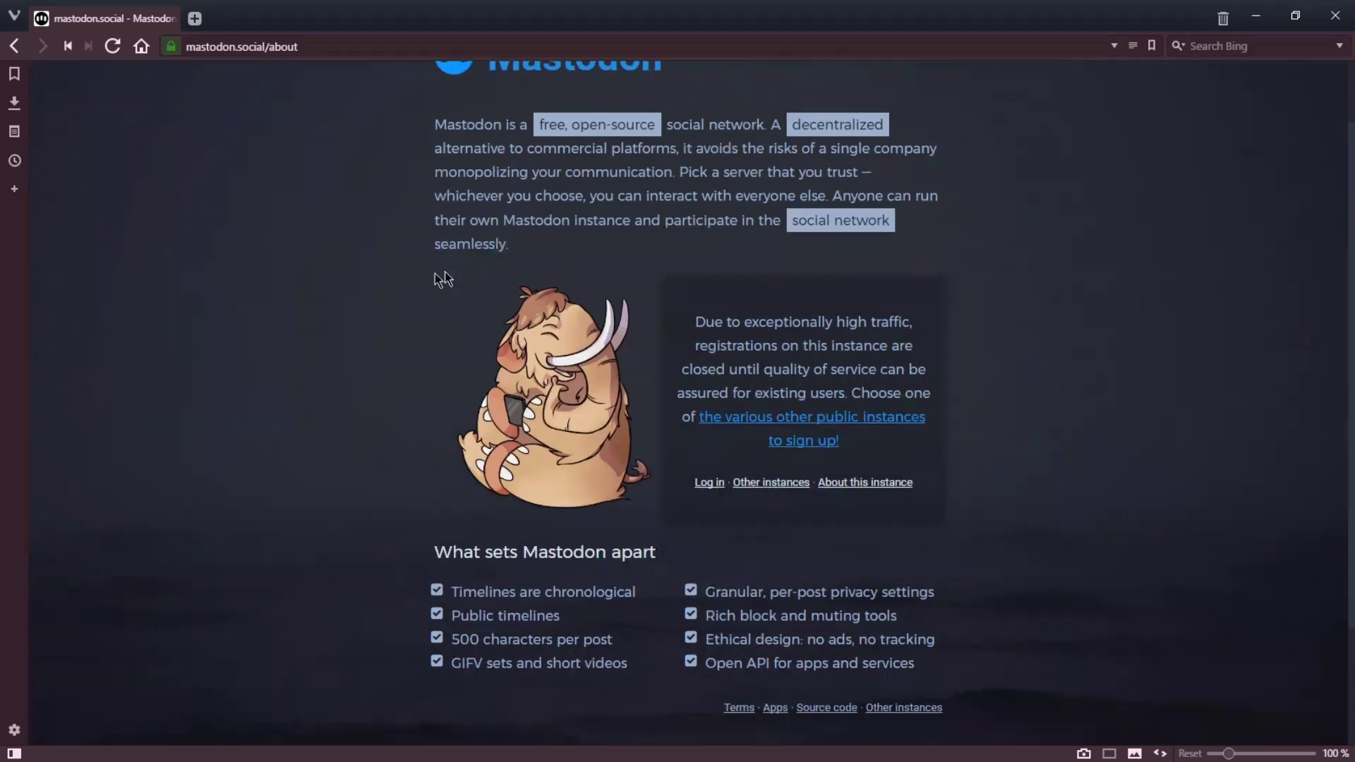
{"action": "scroll", "coordinate": [442, 277], "scroll_direction": "down", "scroll_amount": 1}
{"action": "scroll", "coordinate": [423, 283], "scroll_direction": "down", "scroll_amount": 1}
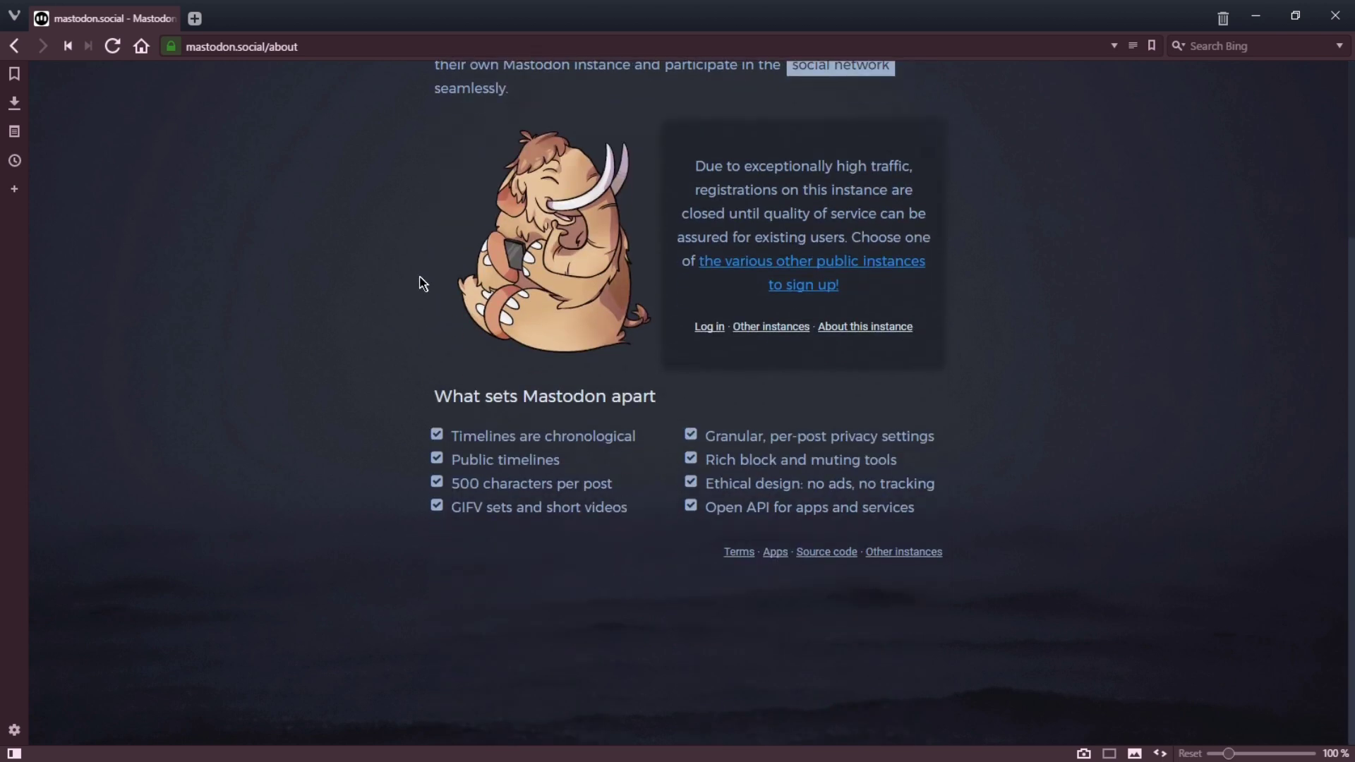
{"action": "scroll", "coordinate": [403, 278], "scroll_direction": "up", "scroll_amount": 3}
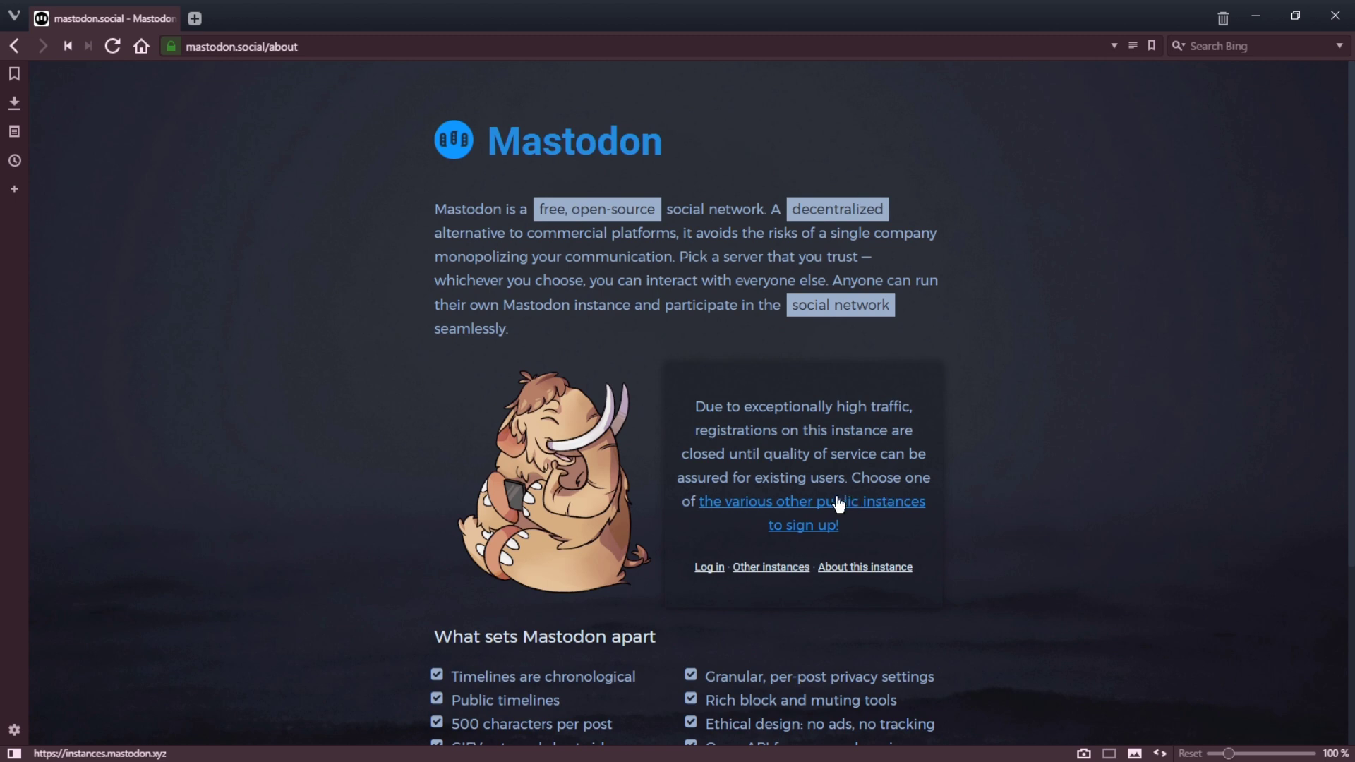
Step: Go to the list of other public instances and scroll through the open-registration servers
{"action": "left_click", "coordinate": [810, 501]}
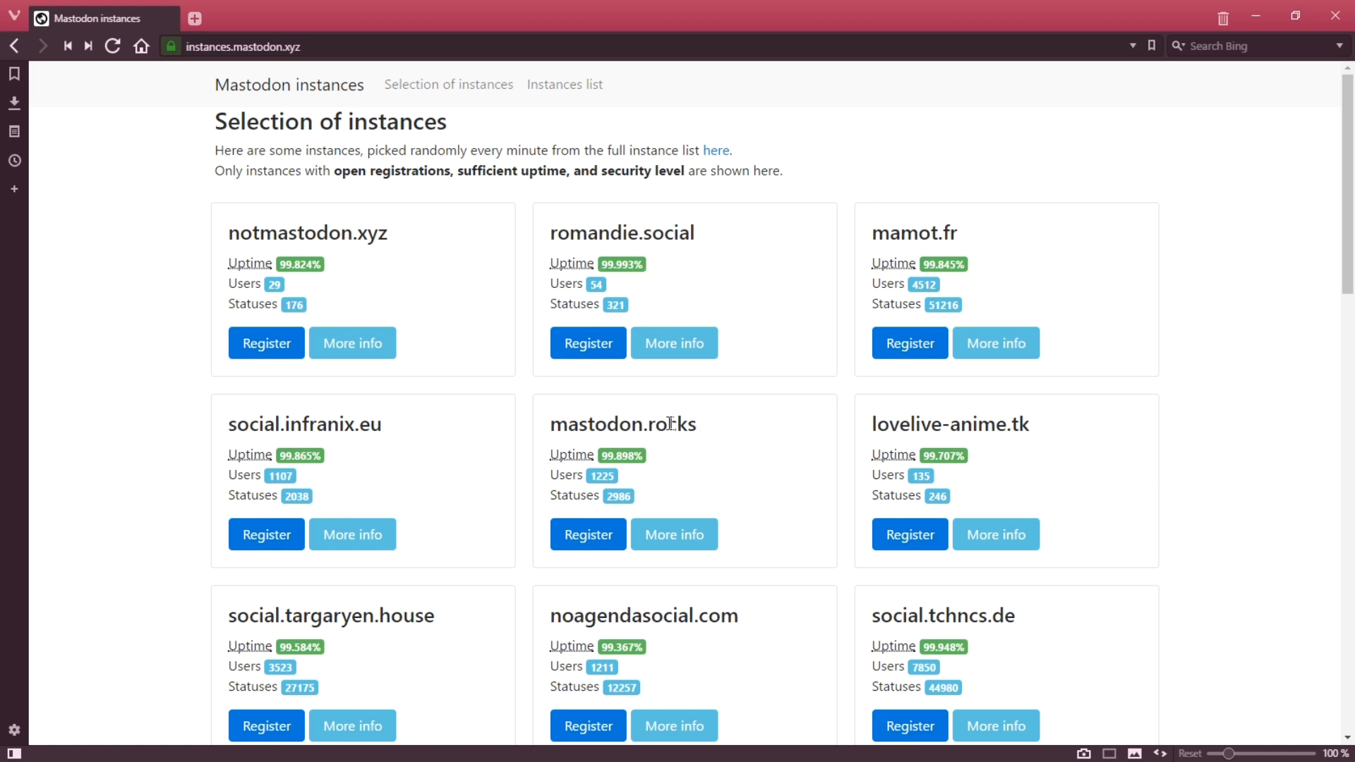
{"action": "scroll", "coordinate": [636, 424], "scroll_direction": "down", "scroll_amount": 5}
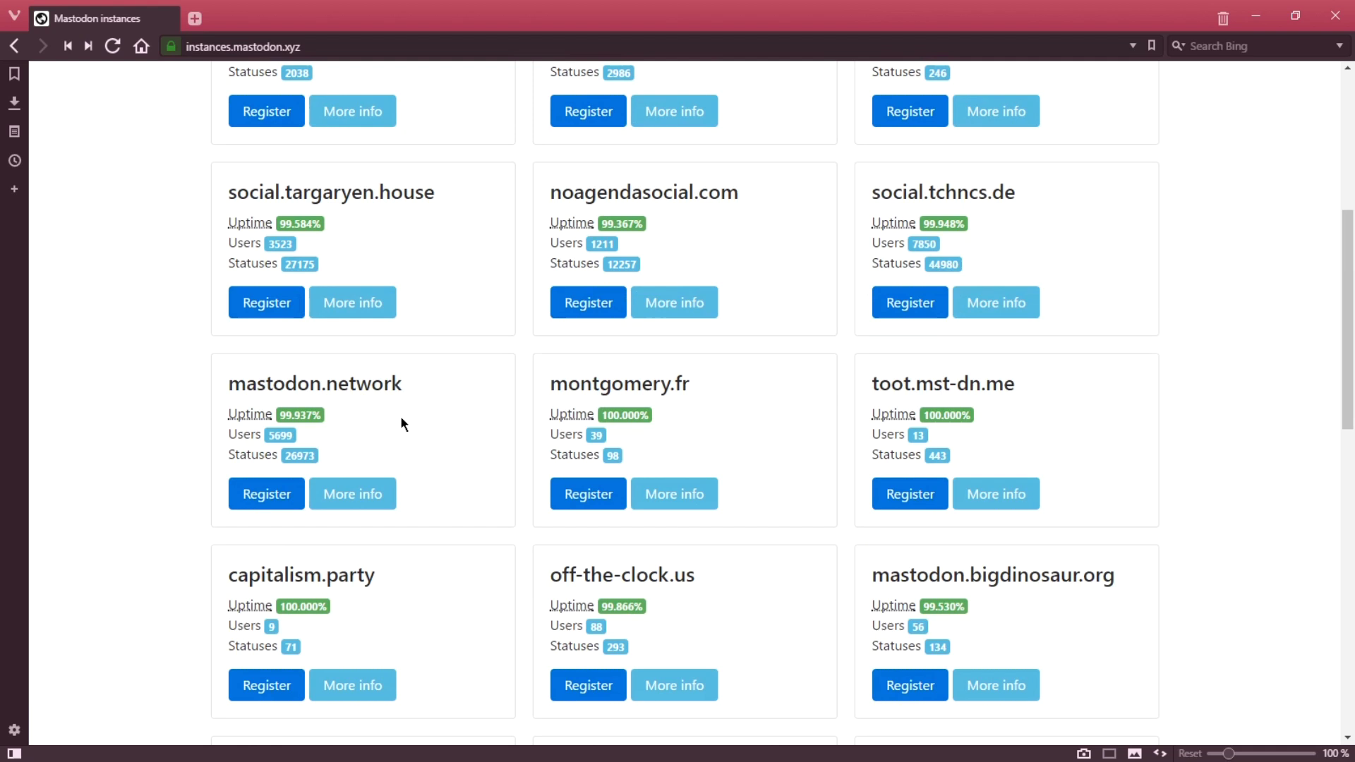
{"action": "scroll", "coordinate": [424, 420], "scroll_direction": "down", "scroll_amount": 10}
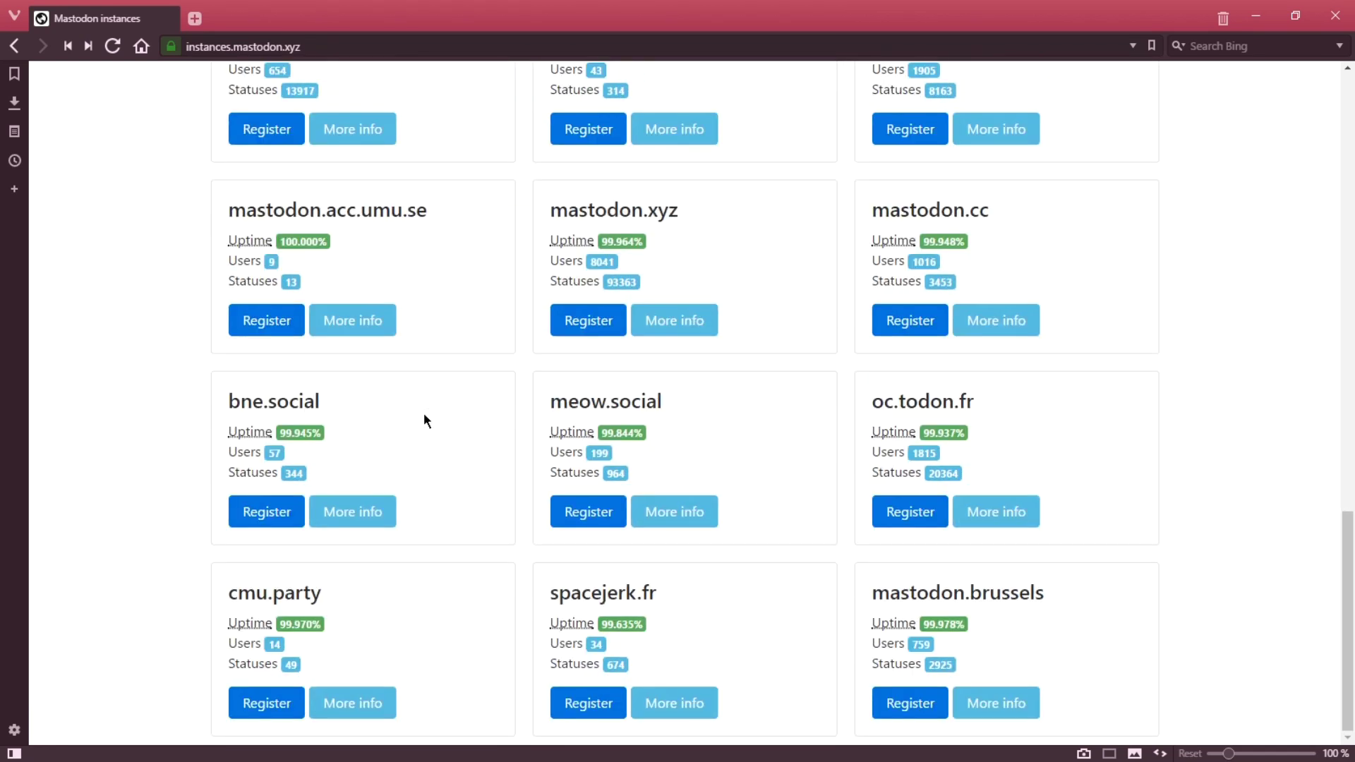
{"action": "scroll", "coordinate": [423, 414], "scroll_direction": "up", "scroll_amount": 11}
{"action": "scroll", "coordinate": [419, 408], "scroll_direction": "up", "scroll_amount": 3}
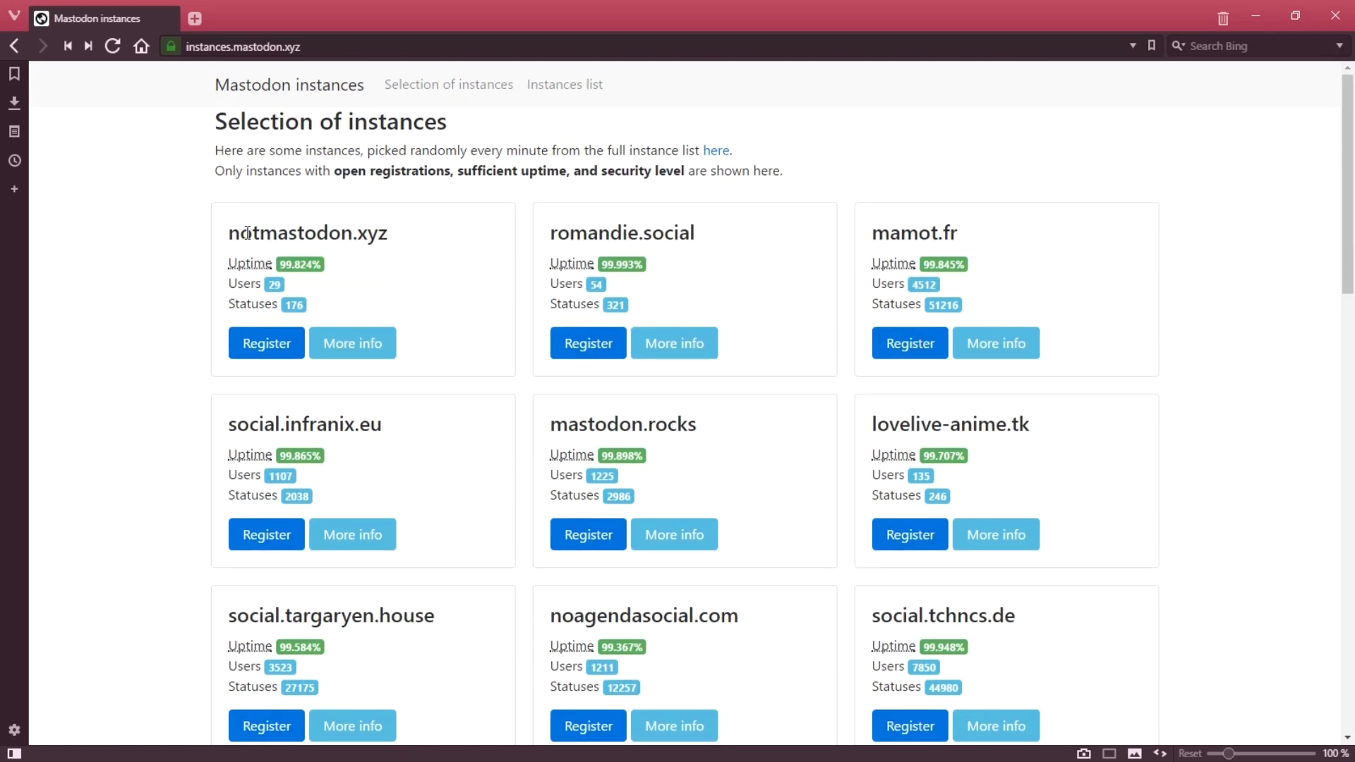
Step: Highlight the notmastodon.xyz and romandie.social instance names, clearing each selection afterwards
{"action": "left_click_drag", "start_coordinate": [229, 233], "coordinate": [388, 238]}
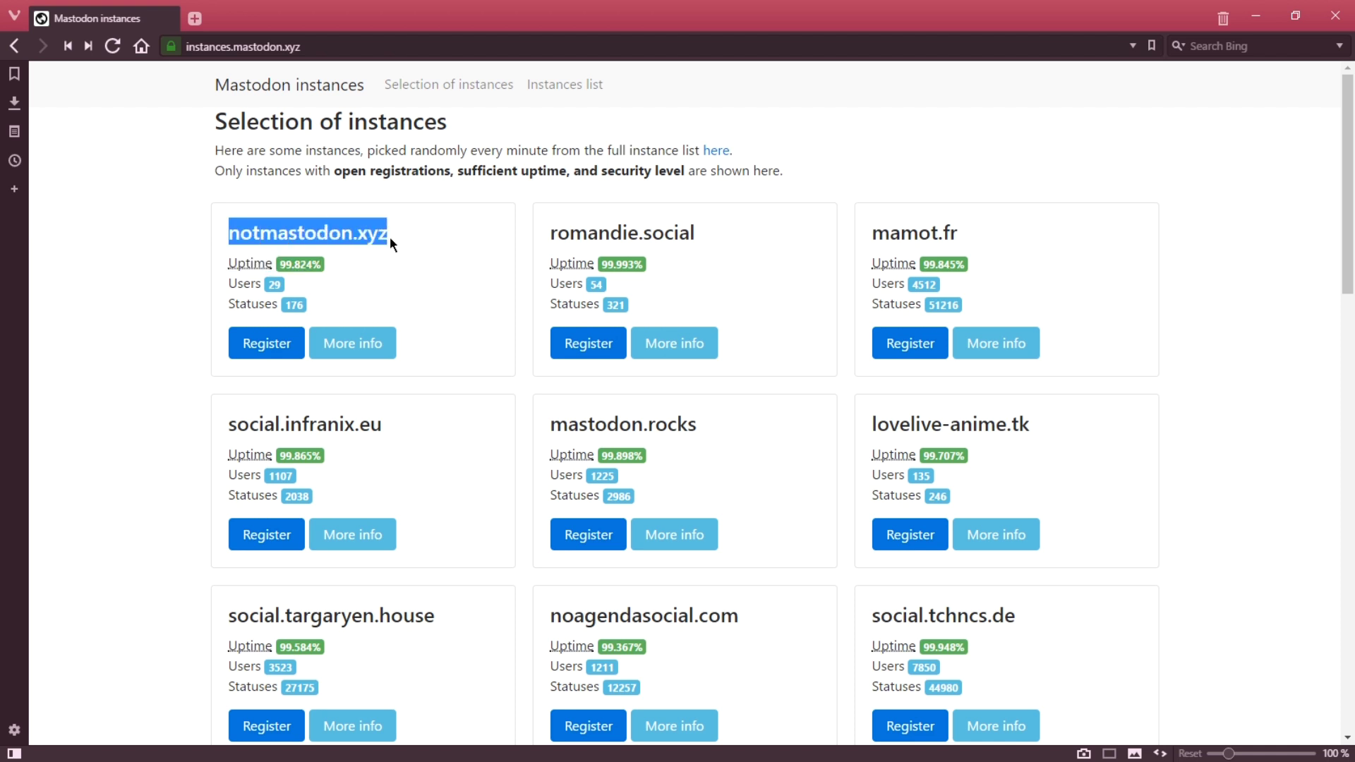
{"action": "left_click", "coordinate": [353, 235]}
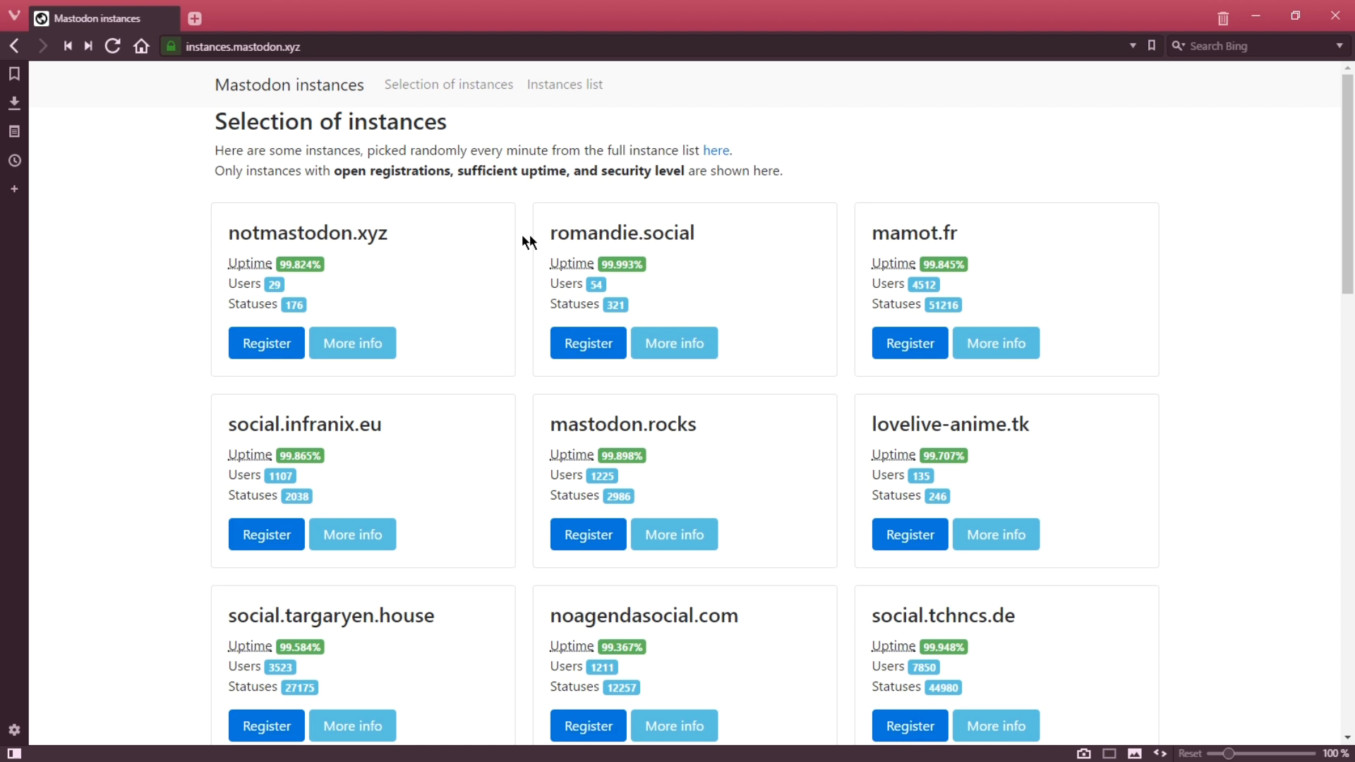
{"action": "left_click_drag", "start_coordinate": [567, 233], "coordinate": [679, 236]}
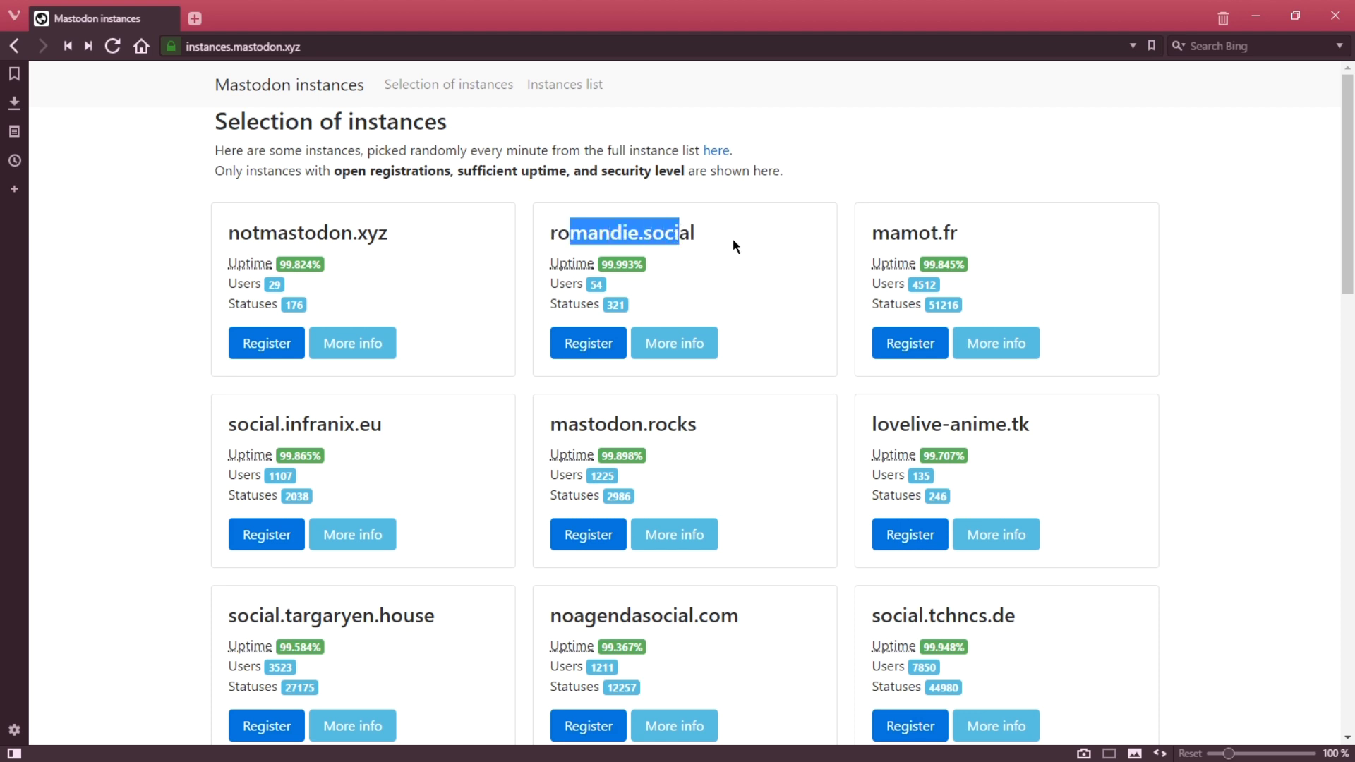
{"action": "left_click", "coordinate": [770, 254]}
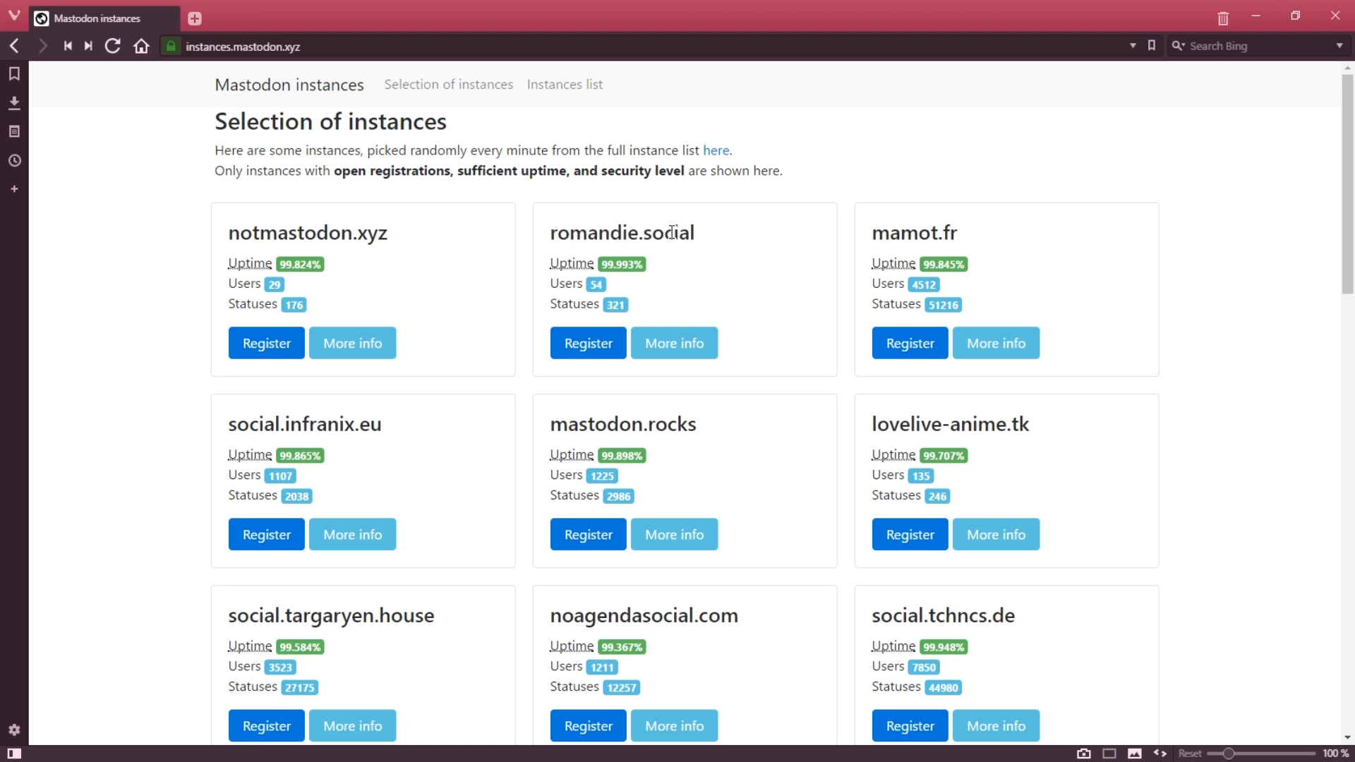
{"action": "left_click_drag", "start_coordinate": [587, 233], "coordinate": [675, 237]}
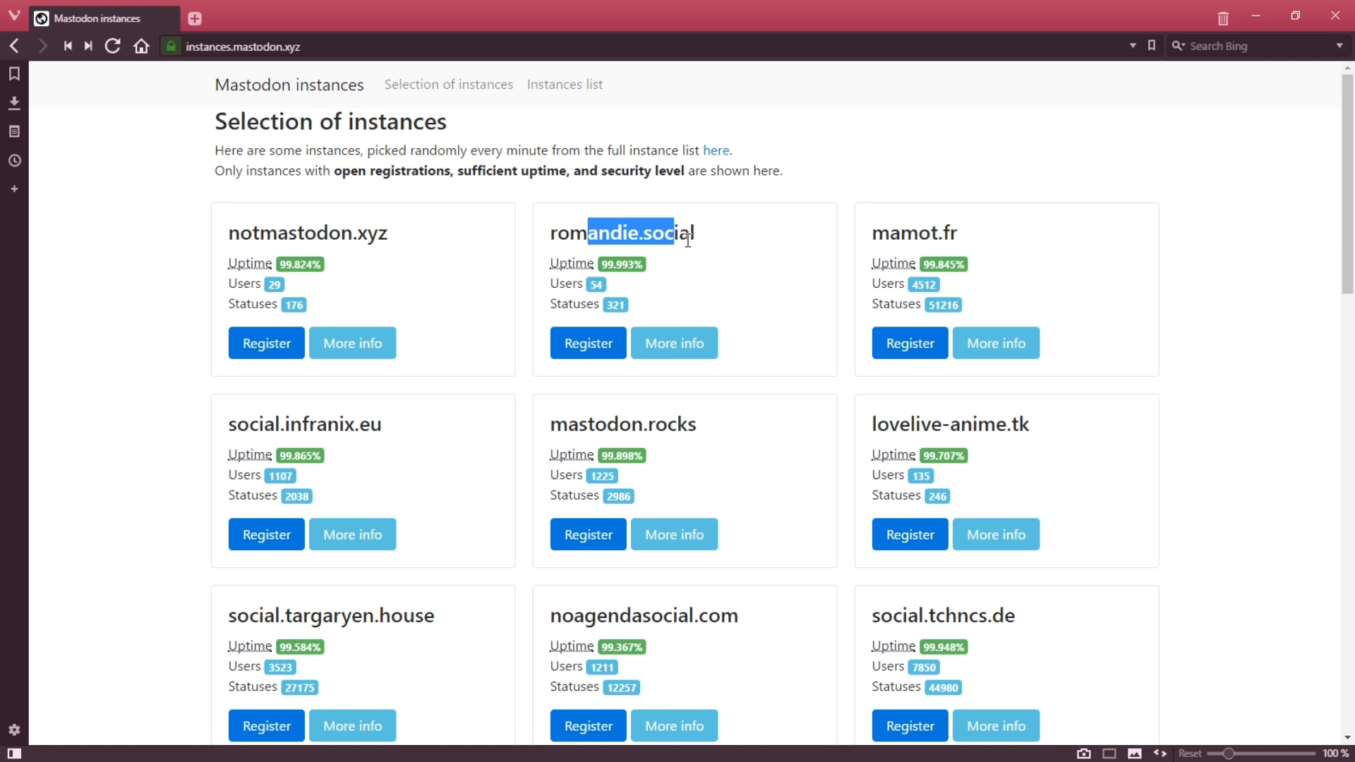
{"action": "left_click", "coordinate": [766, 251]}
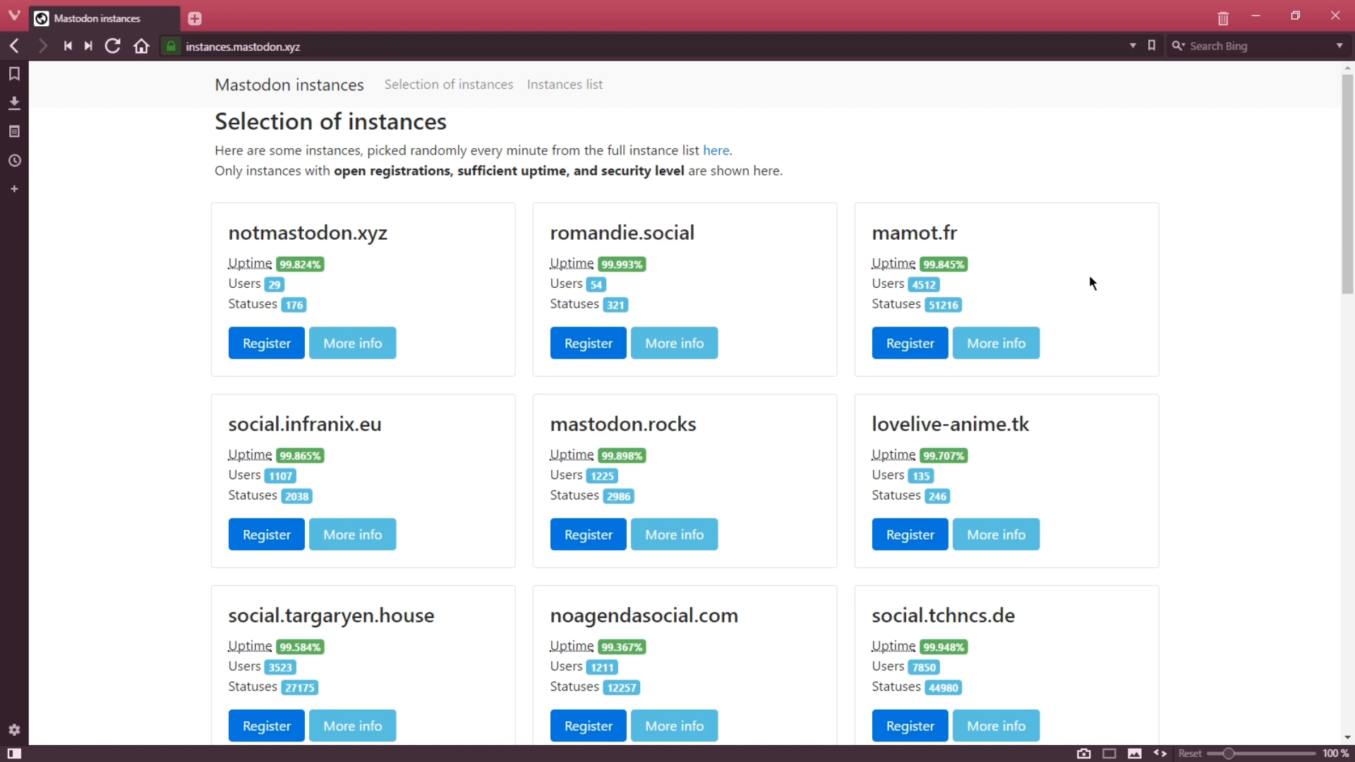
{"action": "scroll", "coordinate": [1195, 271], "scroll_direction": "down", "scroll_amount": 3}
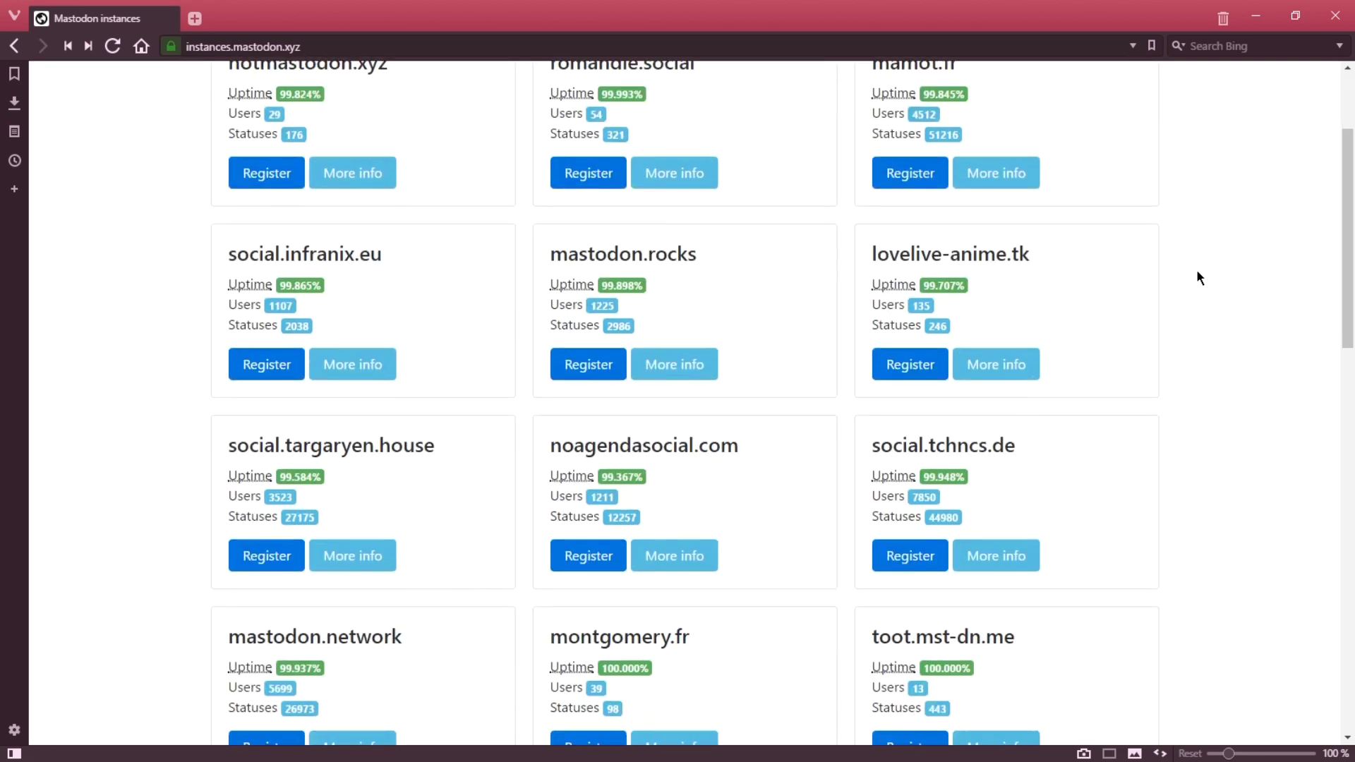
{"action": "scroll", "coordinate": [1197, 272], "scroll_direction": "down", "scroll_amount": 3}
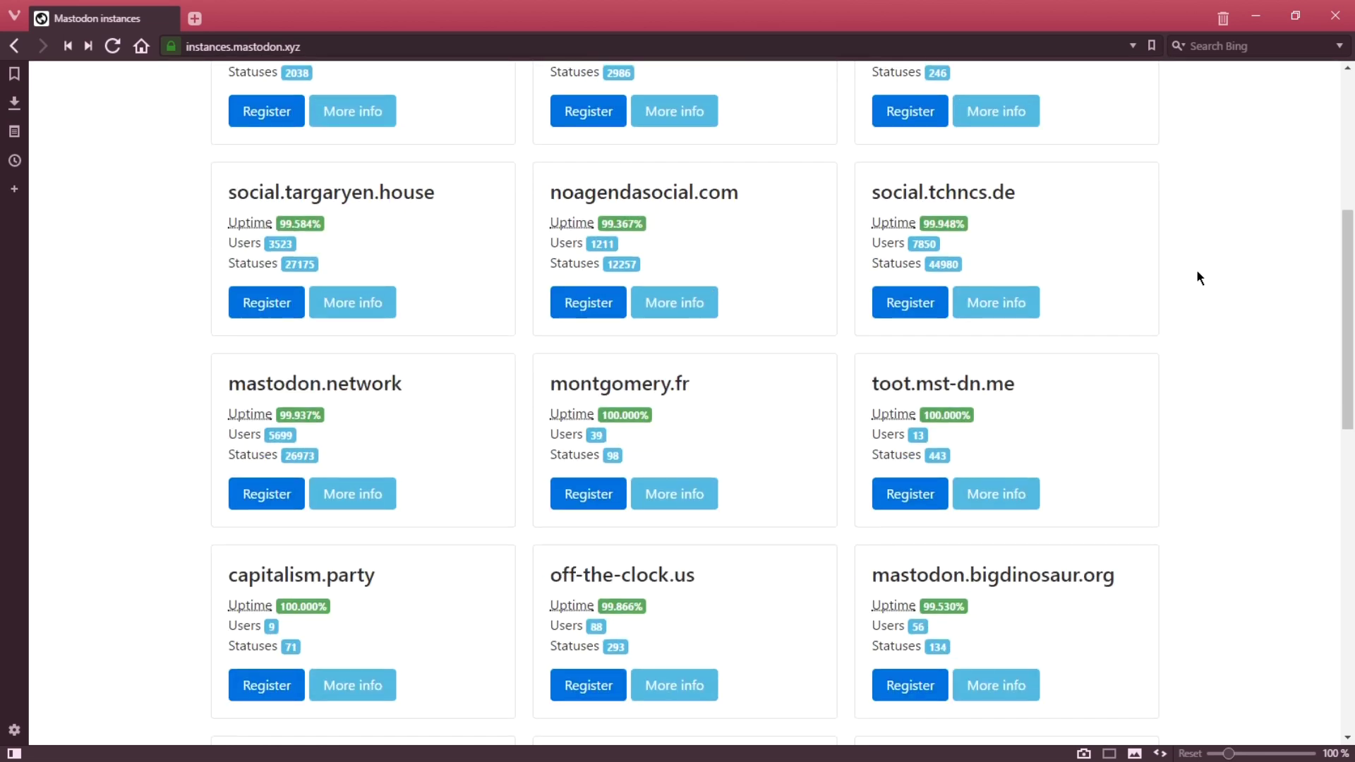
{"action": "scroll", "coordinate": [1197, 272], "scroll_direction": "down", "scroll_amount": 1}
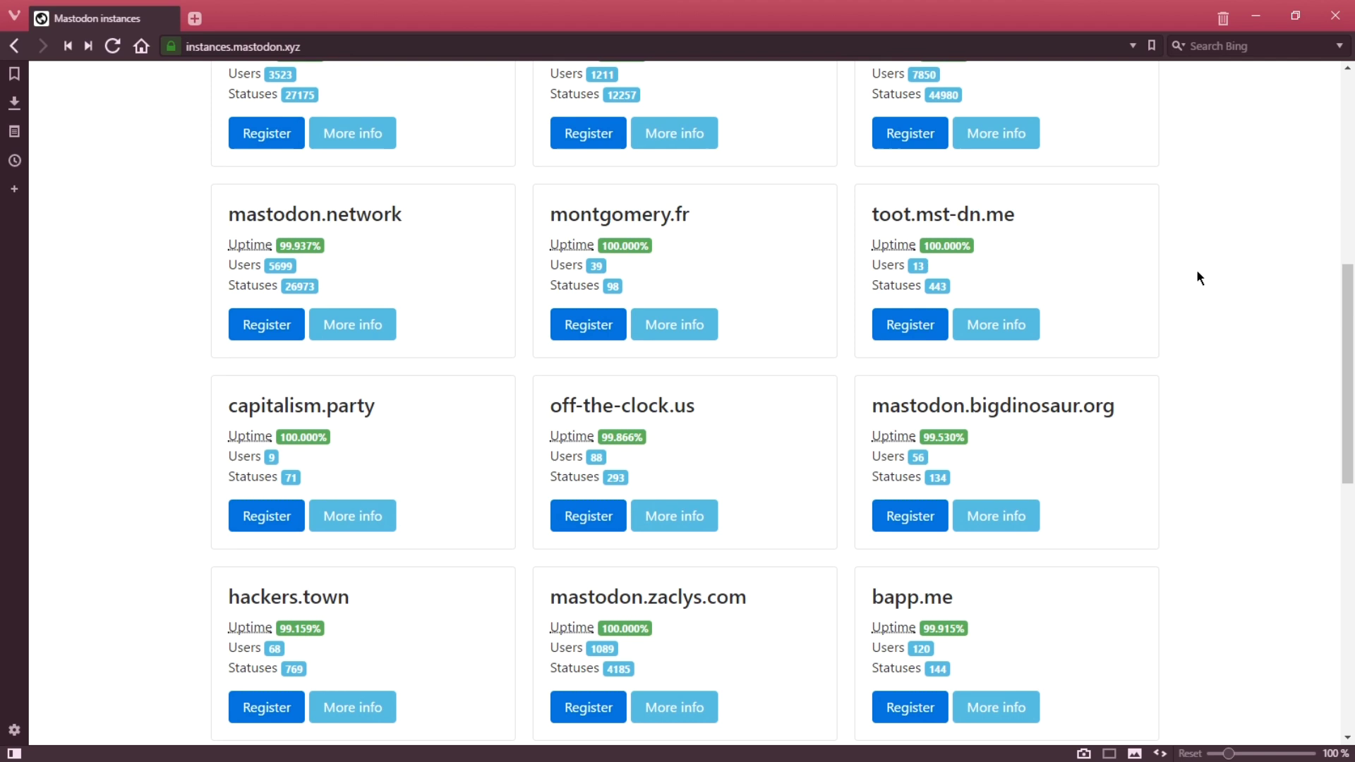
{"action": "scroll", "coordinate": [1196, 274], "scroll_direction": "down", "scroll_amount": 1}
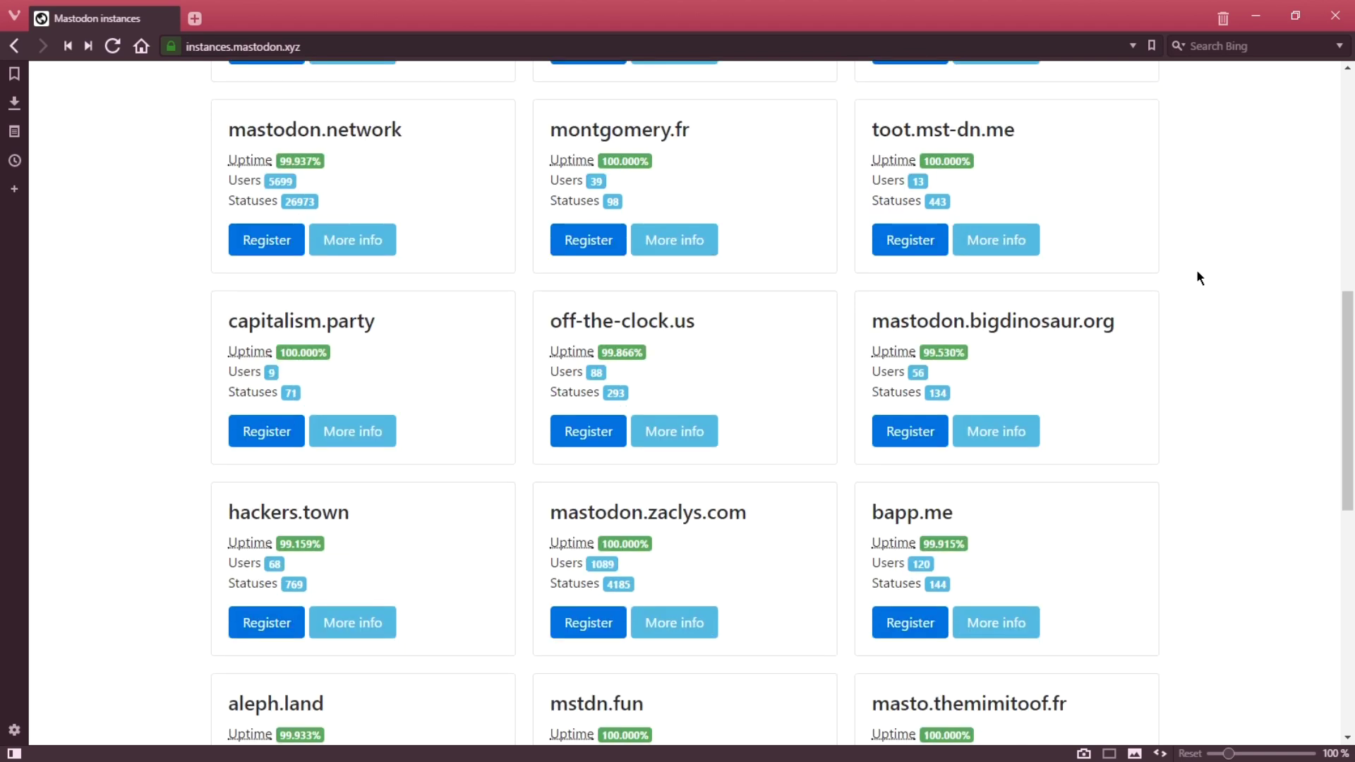
{"action": "scroll", "coordinate": [1197, 277], "scroll_direction": "down", "scroll_amount": 3}
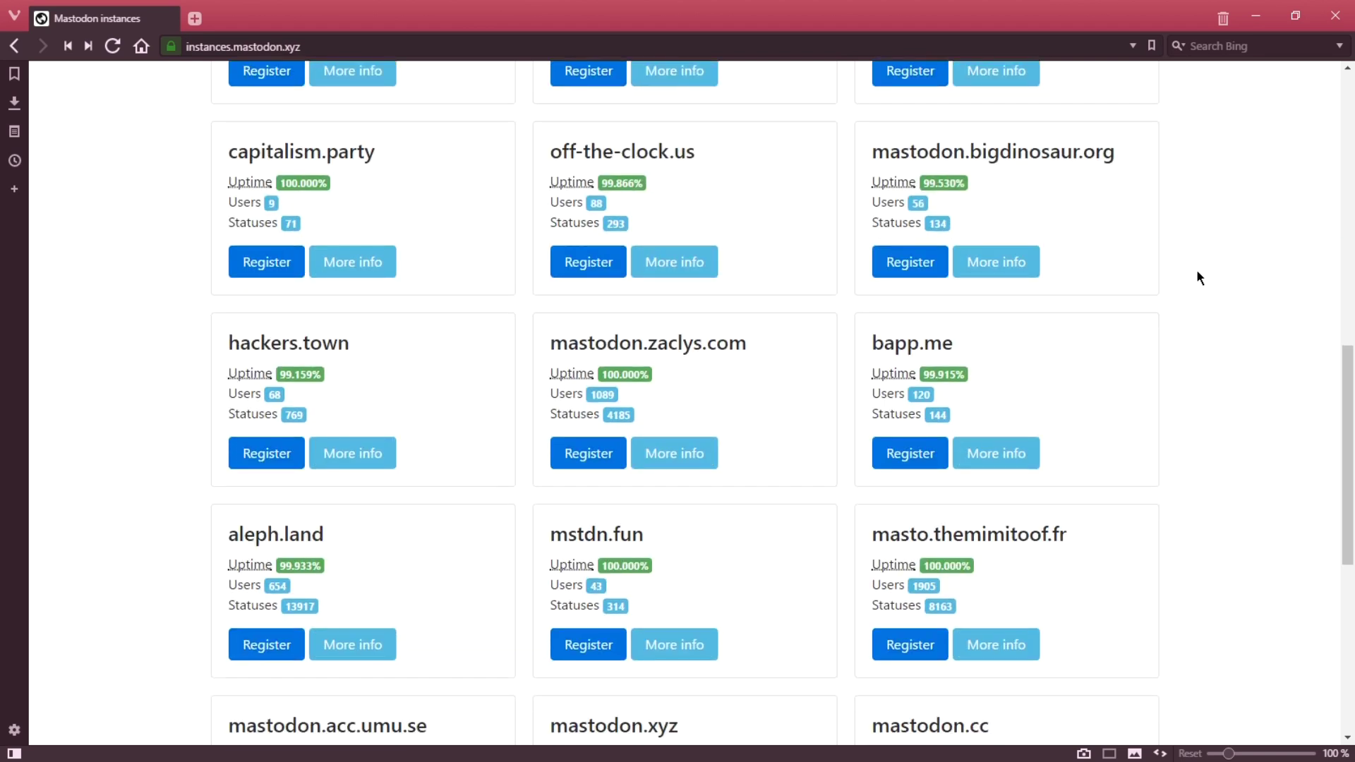
{"action": "scroll", "coordinate": [1196, 273], "scroll_direction": "down", "scroll_amount": 2}
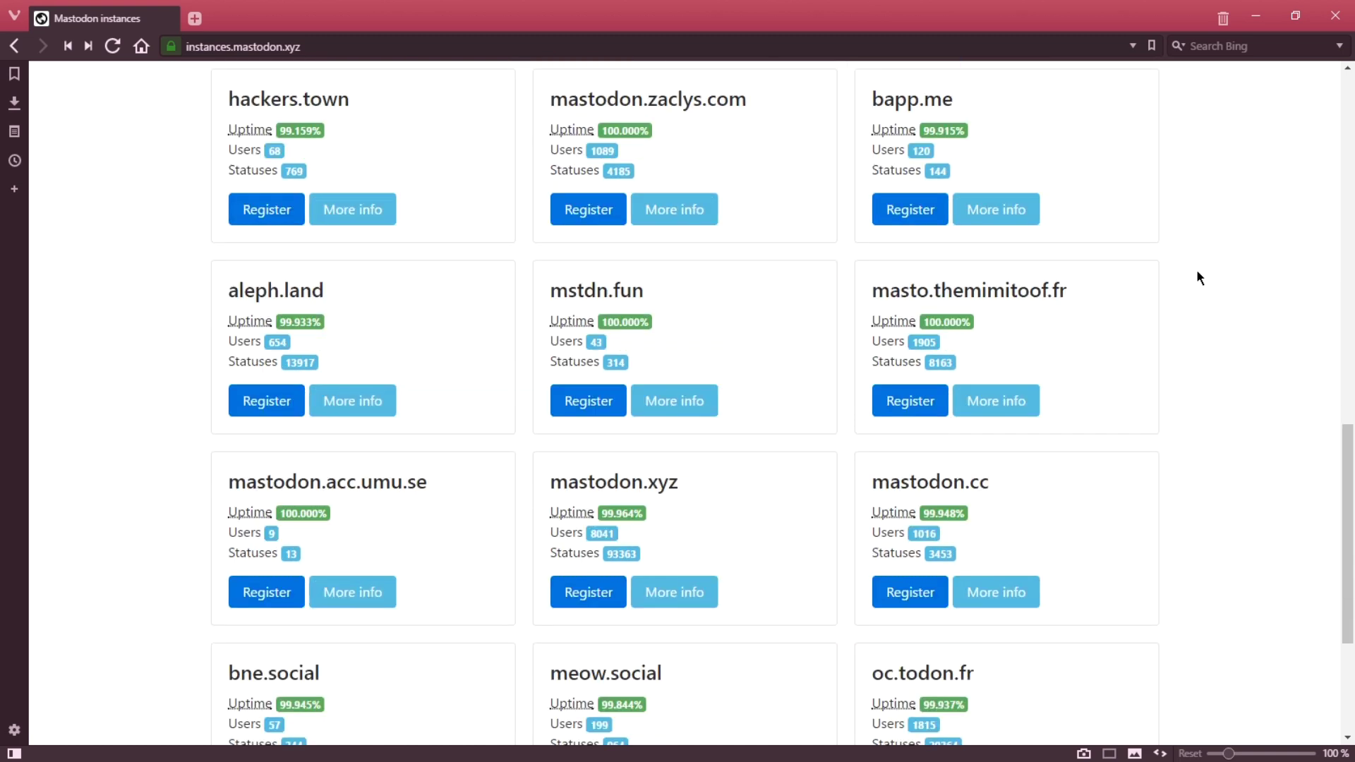
{"action": "scroll", "coordinate": [1198, 278], "scroll_direction": "down", "scroll_amount": 1}
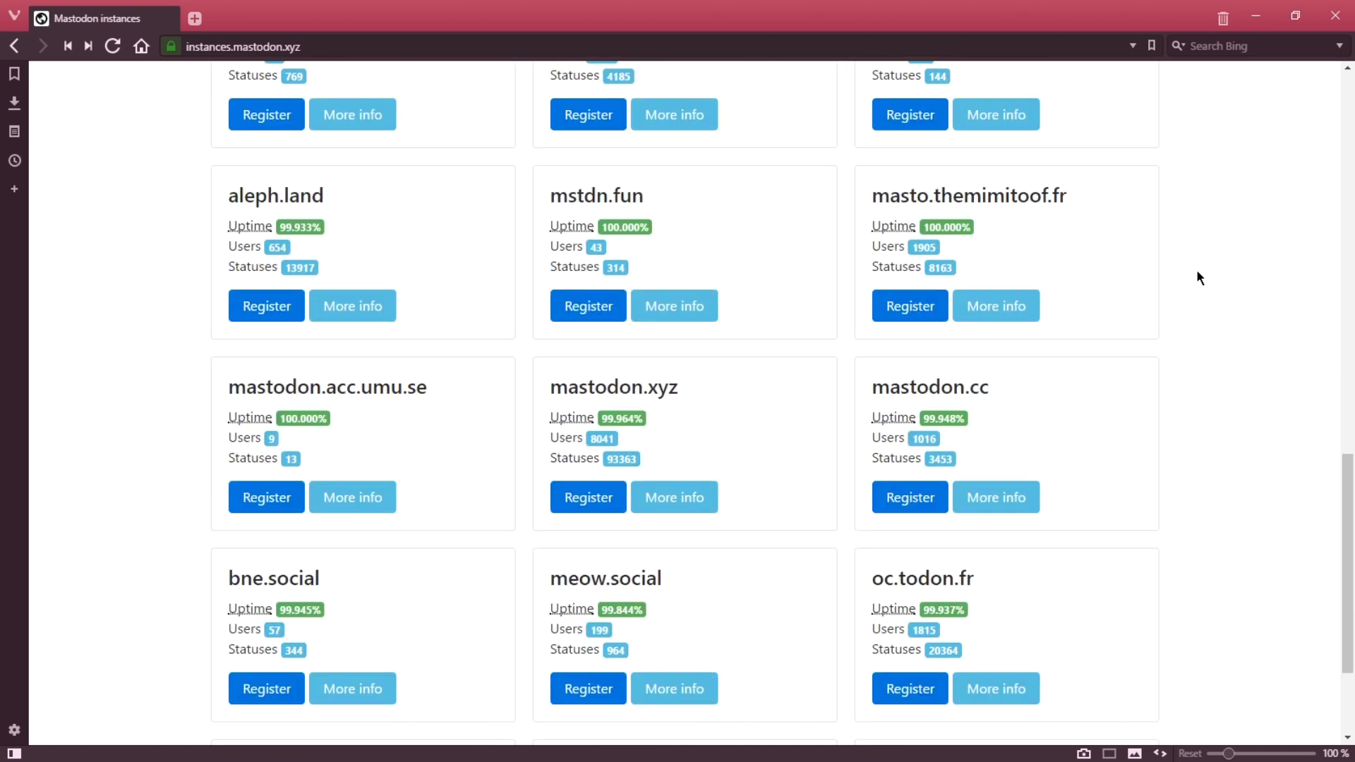
{"action": "scroll", "coordinate": [1197, 277], "scroll_direction": "down", "scroll_amount": 2}
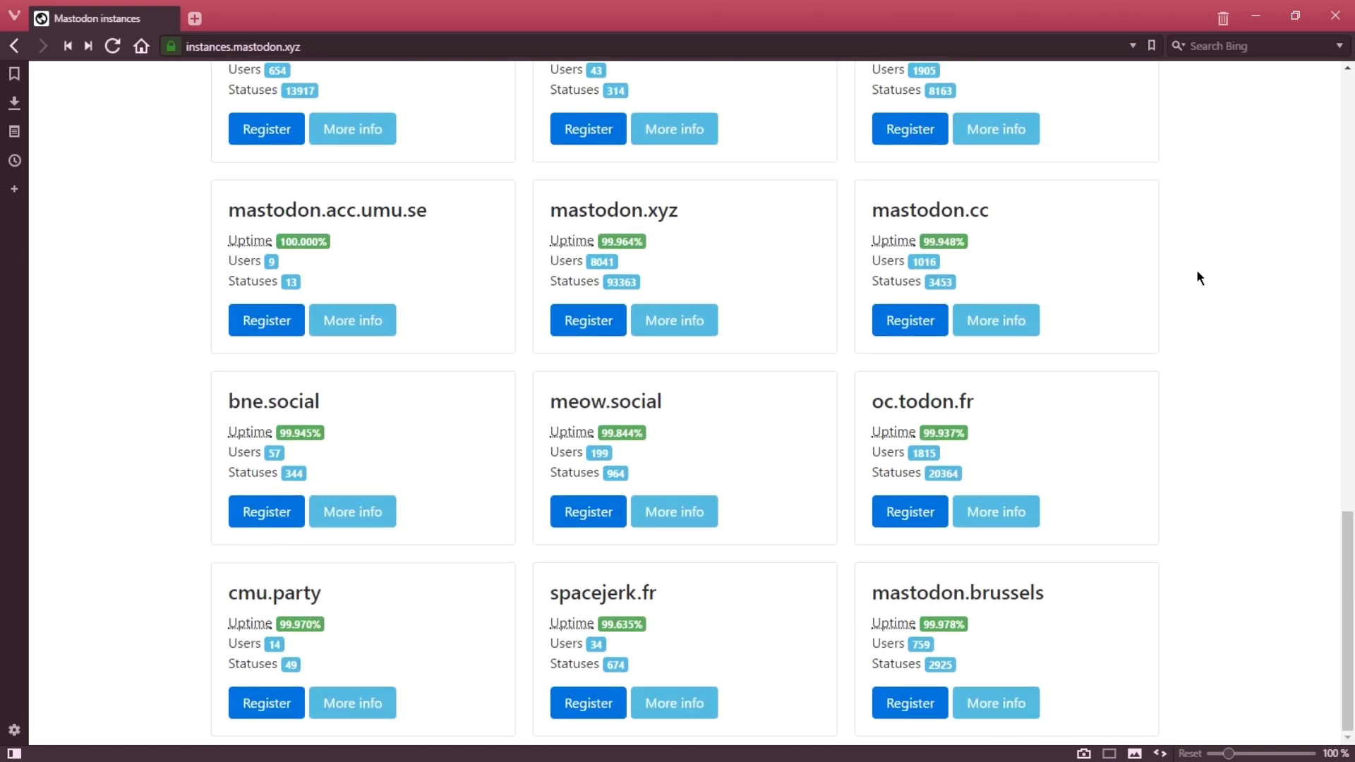
{"action": "key", "text": "Home"}
{"action": "scroll", "coordinate": [873, 206], "scroll_direction": "down", "scroll_amount": 5}
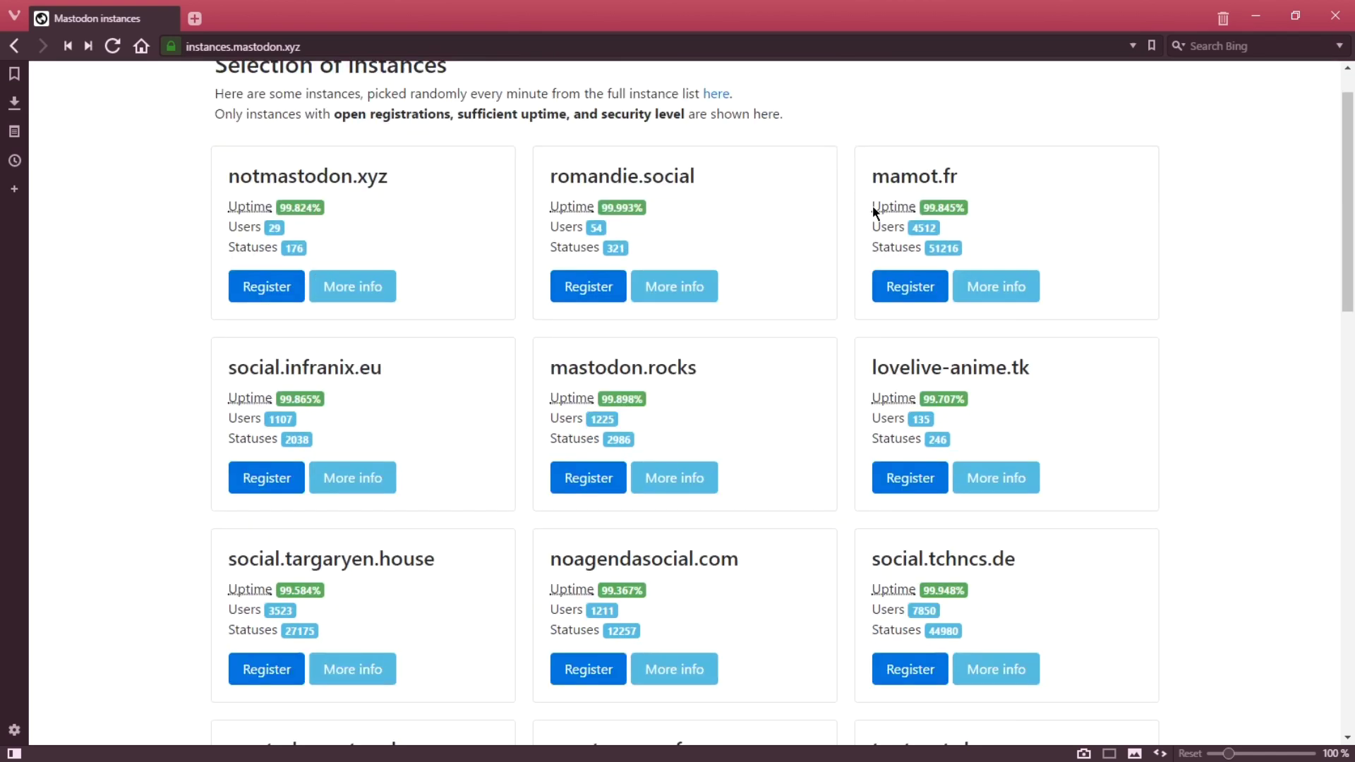
{"action": "scroll", "coordinate": [872, 205], "scroll_direction": "down", "scroll_amount": 6}
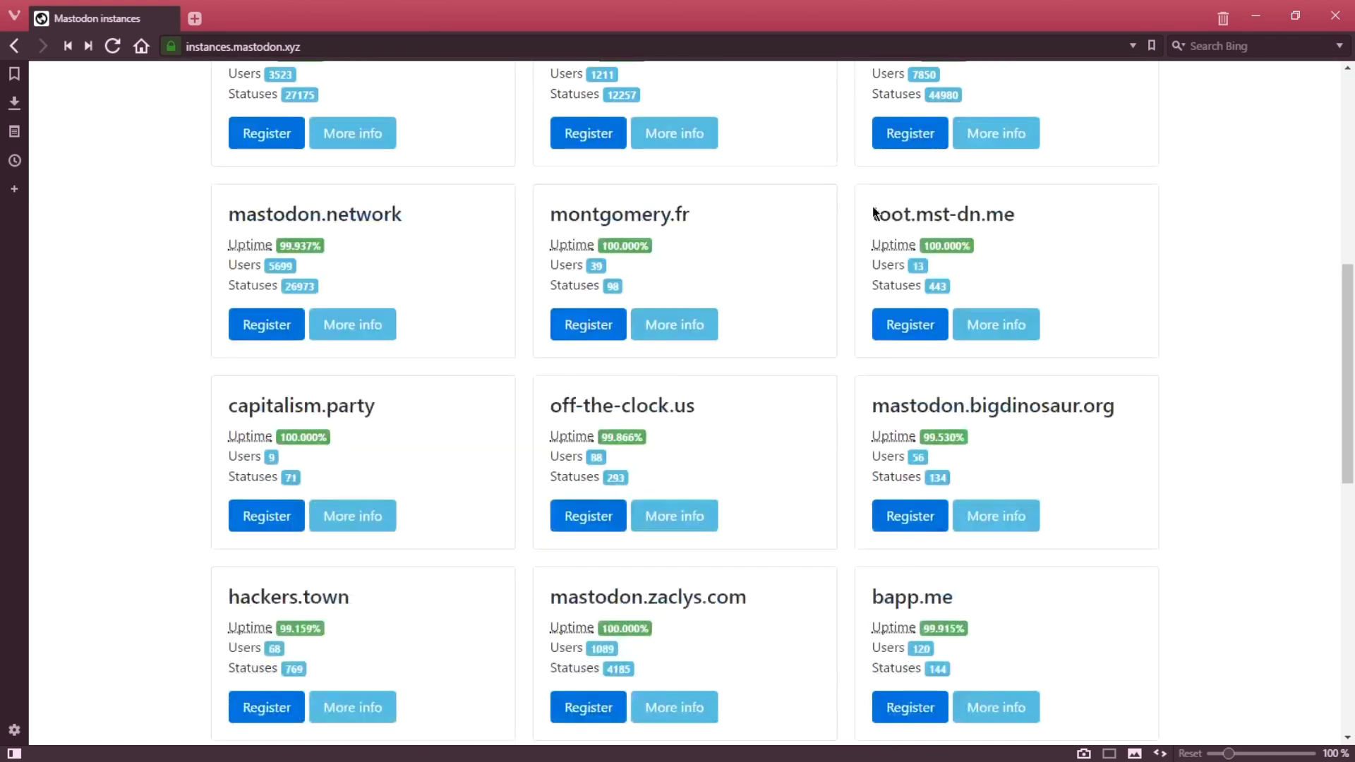
{"action": "scroll", "coordinate": [873, 212], "scroll_direction": "down", "scroll_amount": 1}
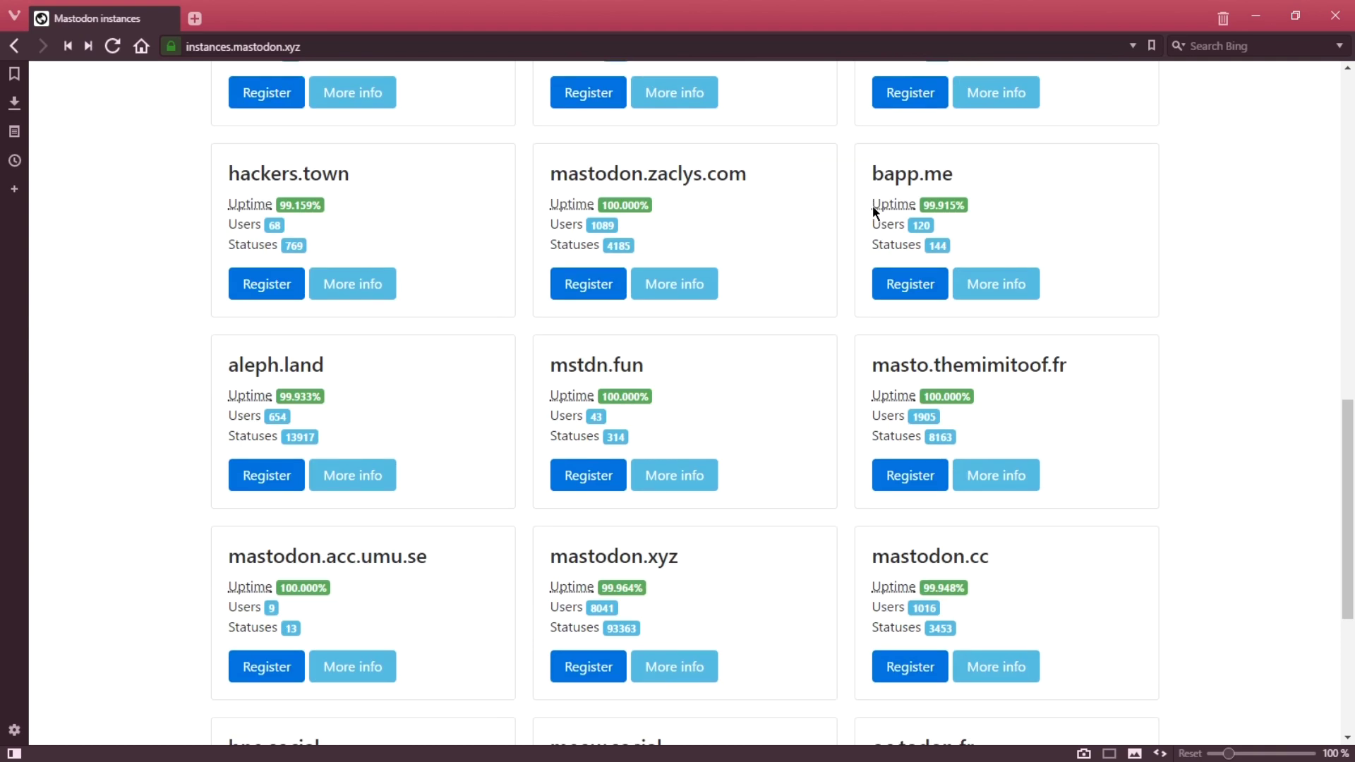
{"action": "scroll", "coordinate": [872, 205], "scroll_direction": "down", "scroll_amount": 2}
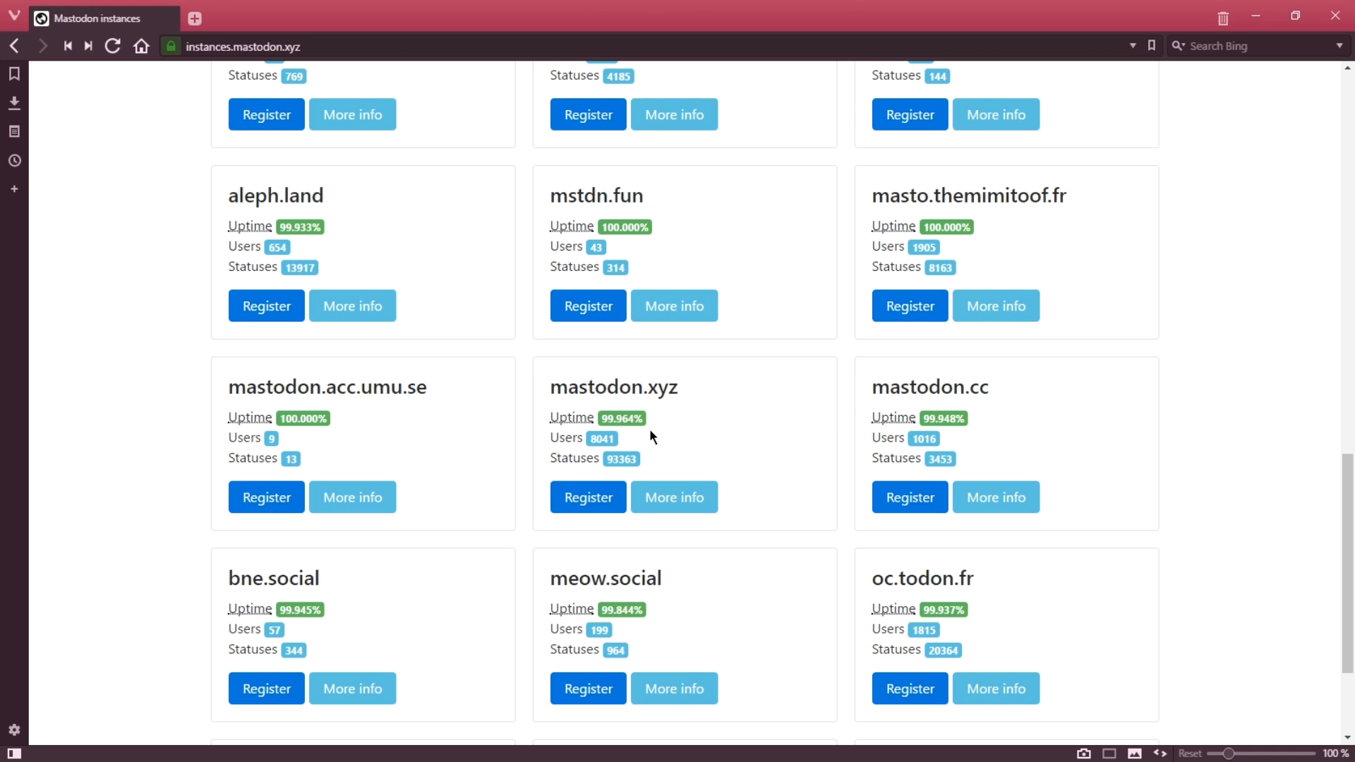
{"action": "scroll", "coordinate": [649, 429], "scroll_direction": "down", "scroll_amount": 1}
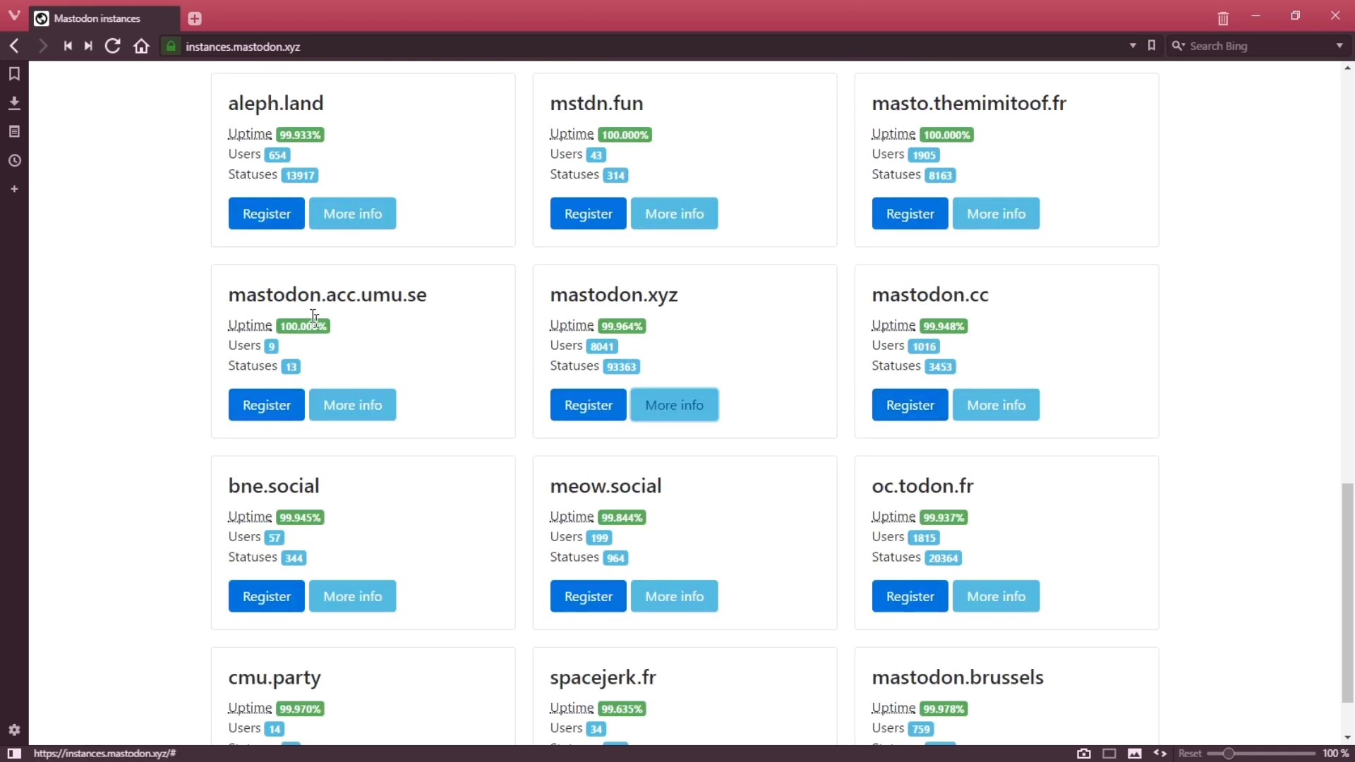
{"action": "left_click", "coordinate": [685, 408]}
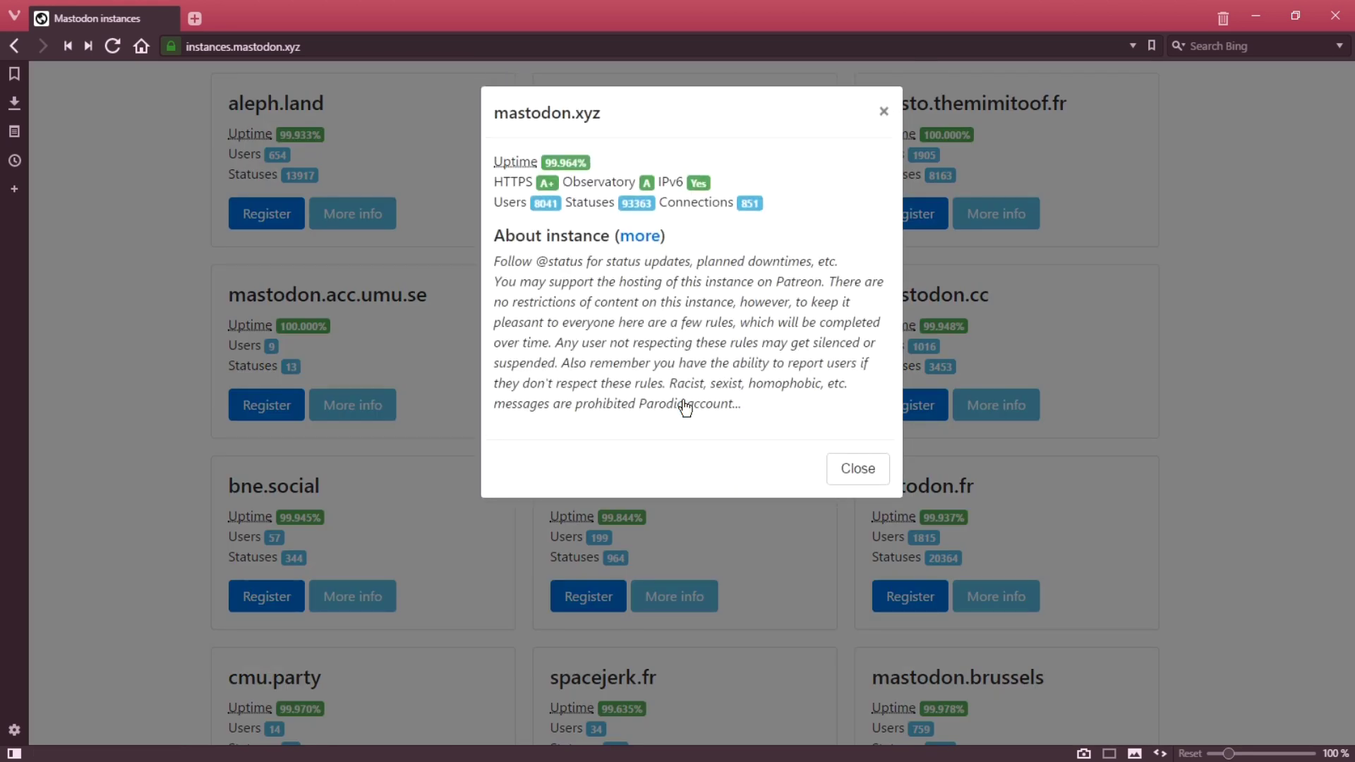
{"action": "left_click", "coordinate": [851, 467]}
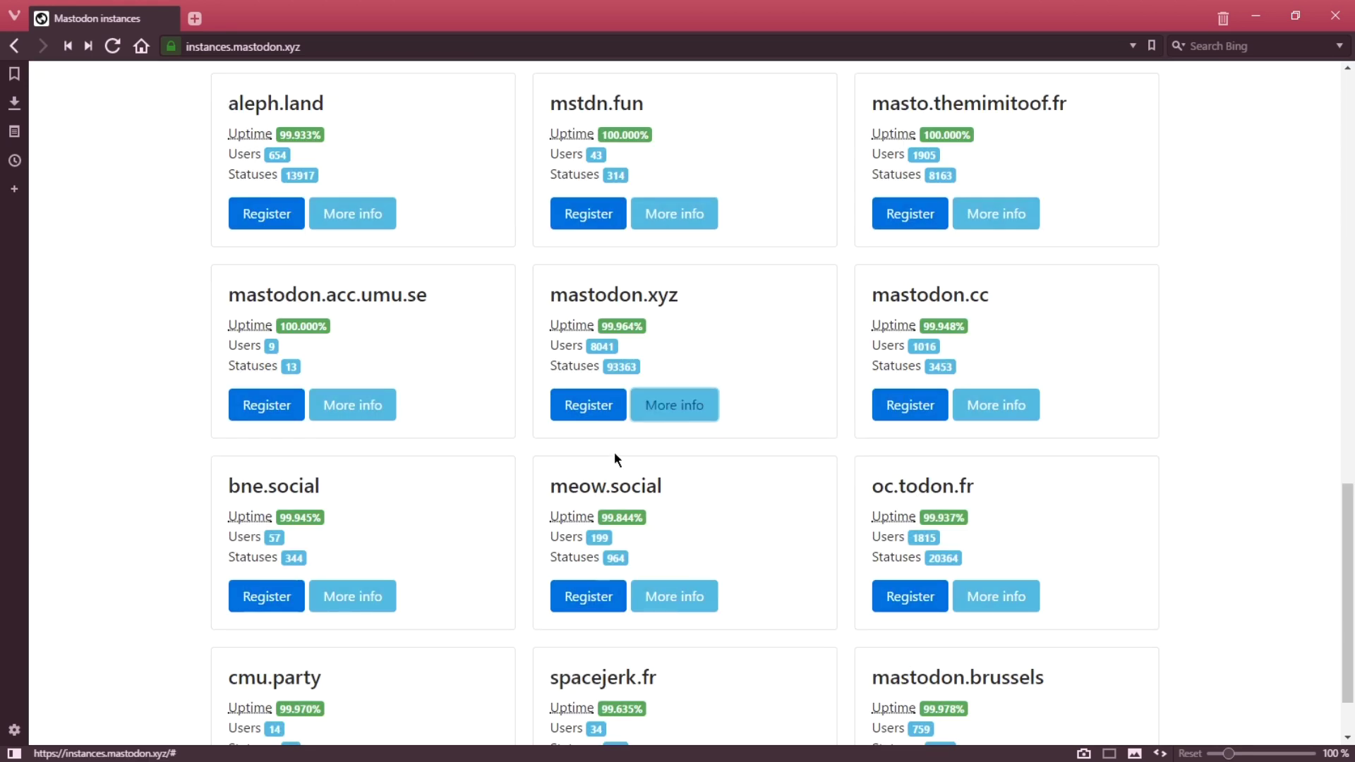
Step: Fill in the mastodon.xyz sign-up form with a username, e-mail address and password, then submit it
{"action": "left_click", "coordinate": [588, 407]}
{"action": "type", "text": "JohnnyUser"}
{"action": "key", "text": "Tab"}
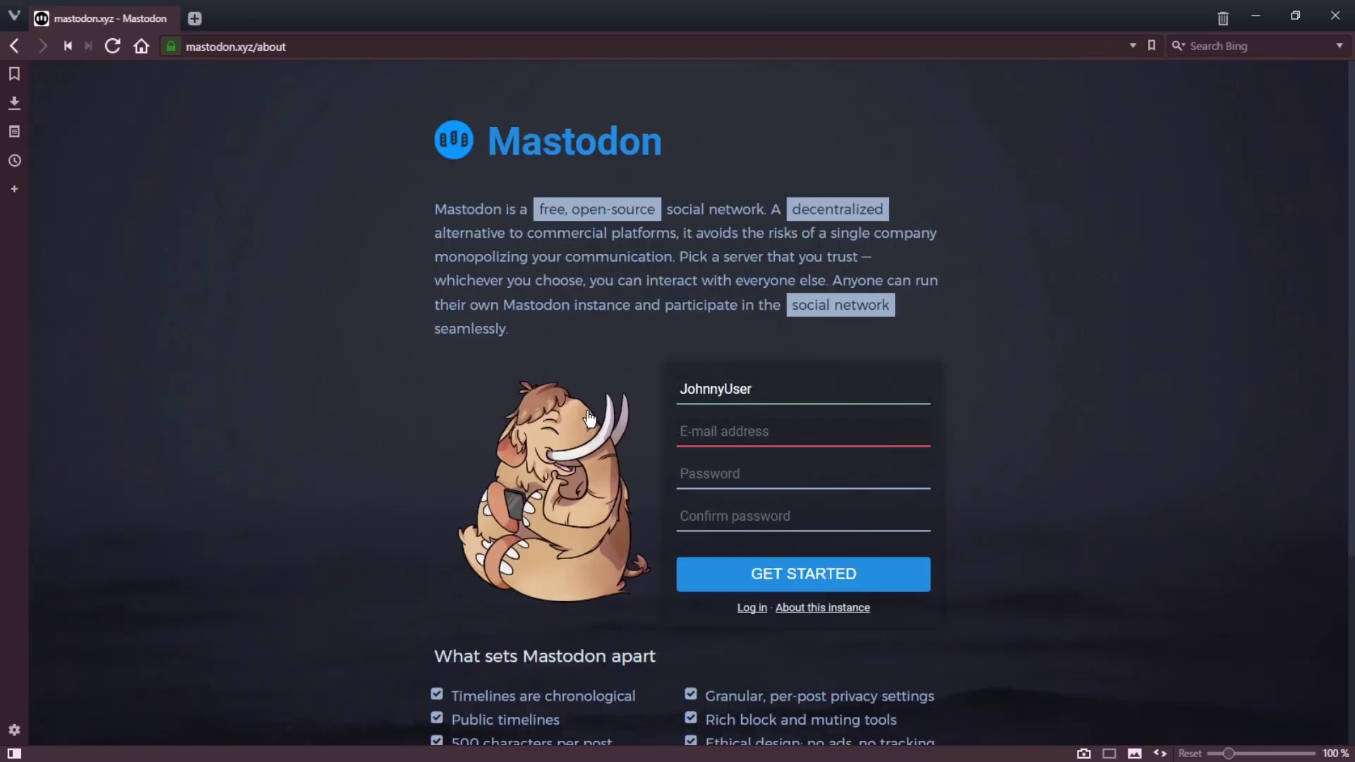
{"action": "key", "text": "Tab"}
{"action": "type", "text": "*********"}
{"action": "key", "text": "Tab"}
{"action": "type", "text": "*********"}
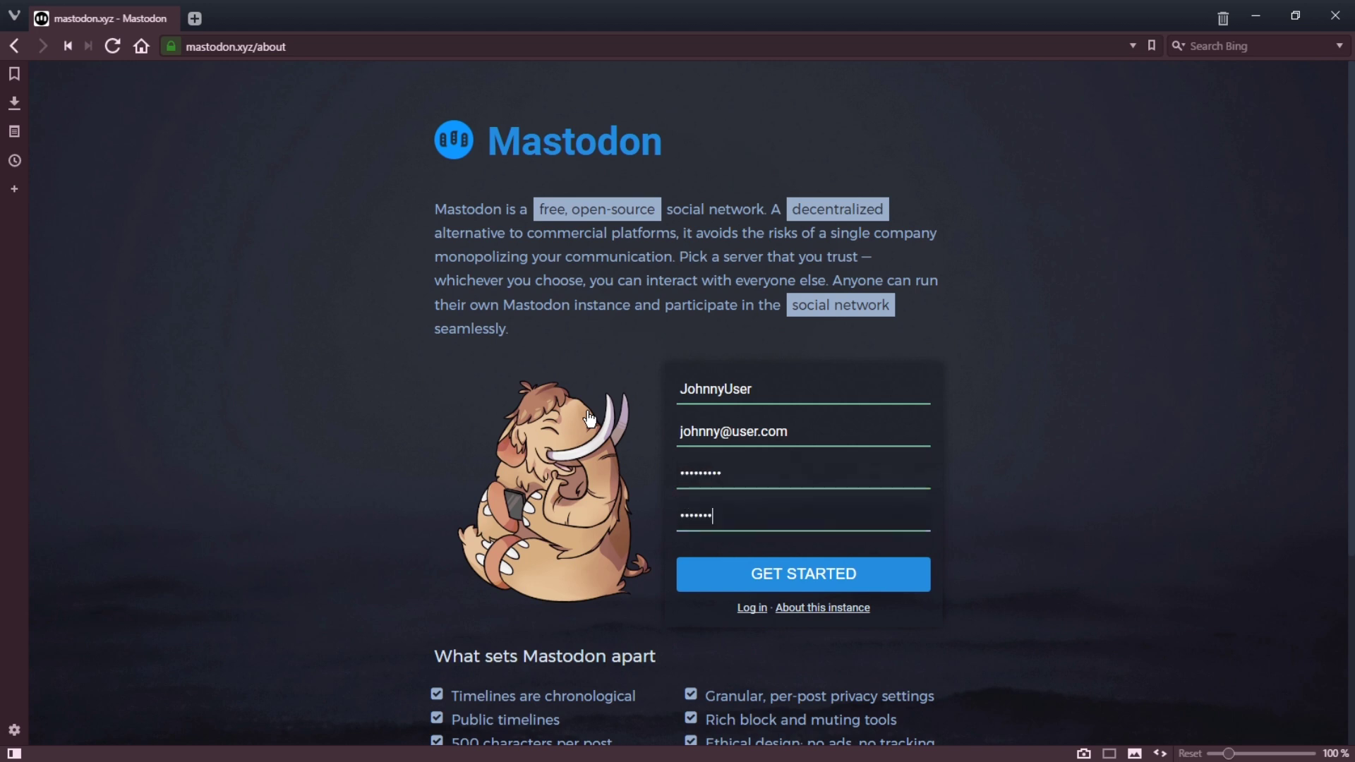
{"action": "left_click", "coordinate": [775, 575]}
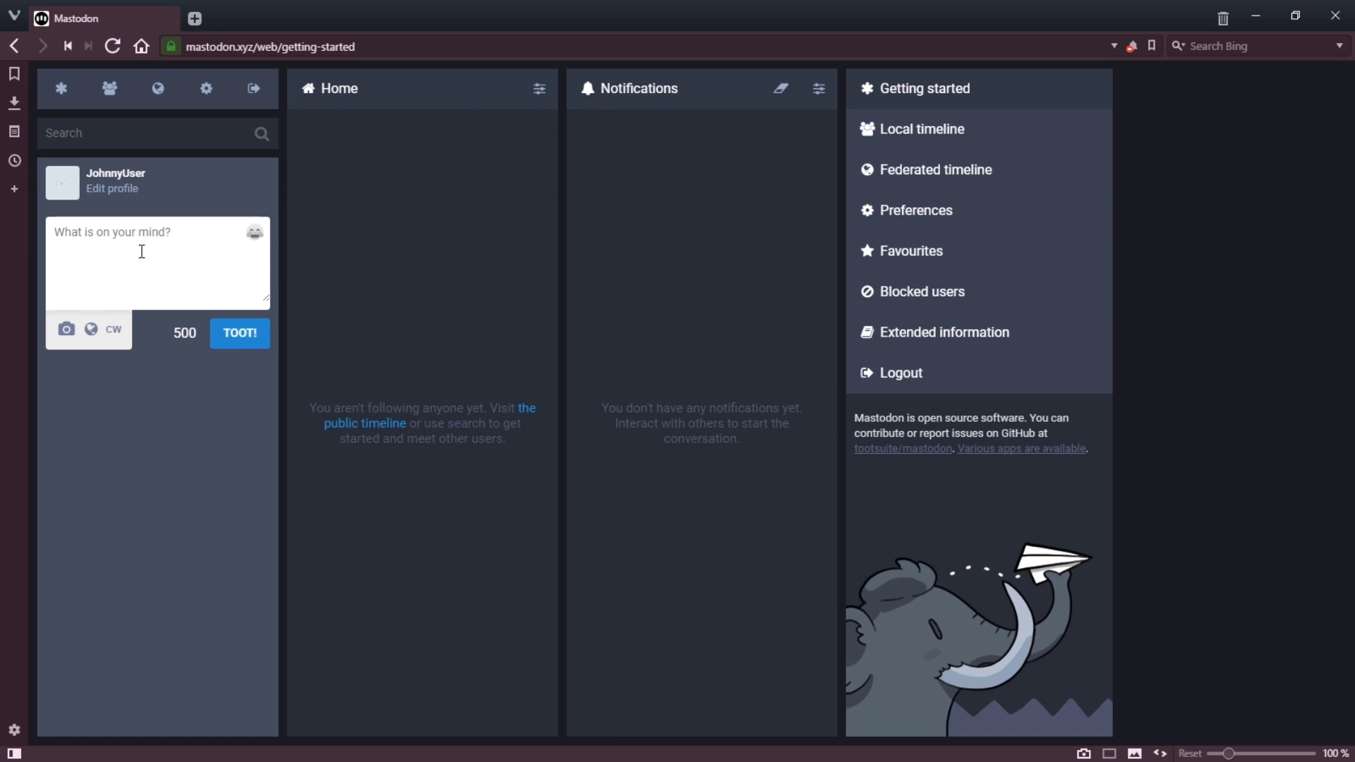
Step: Open mastodon.xyz's Local timeline beside the Home and Notifications columns
{"action": "left_click", "coordinate": [188, 353]}
{"action": "left_click", "coordinate": [905, 140]}
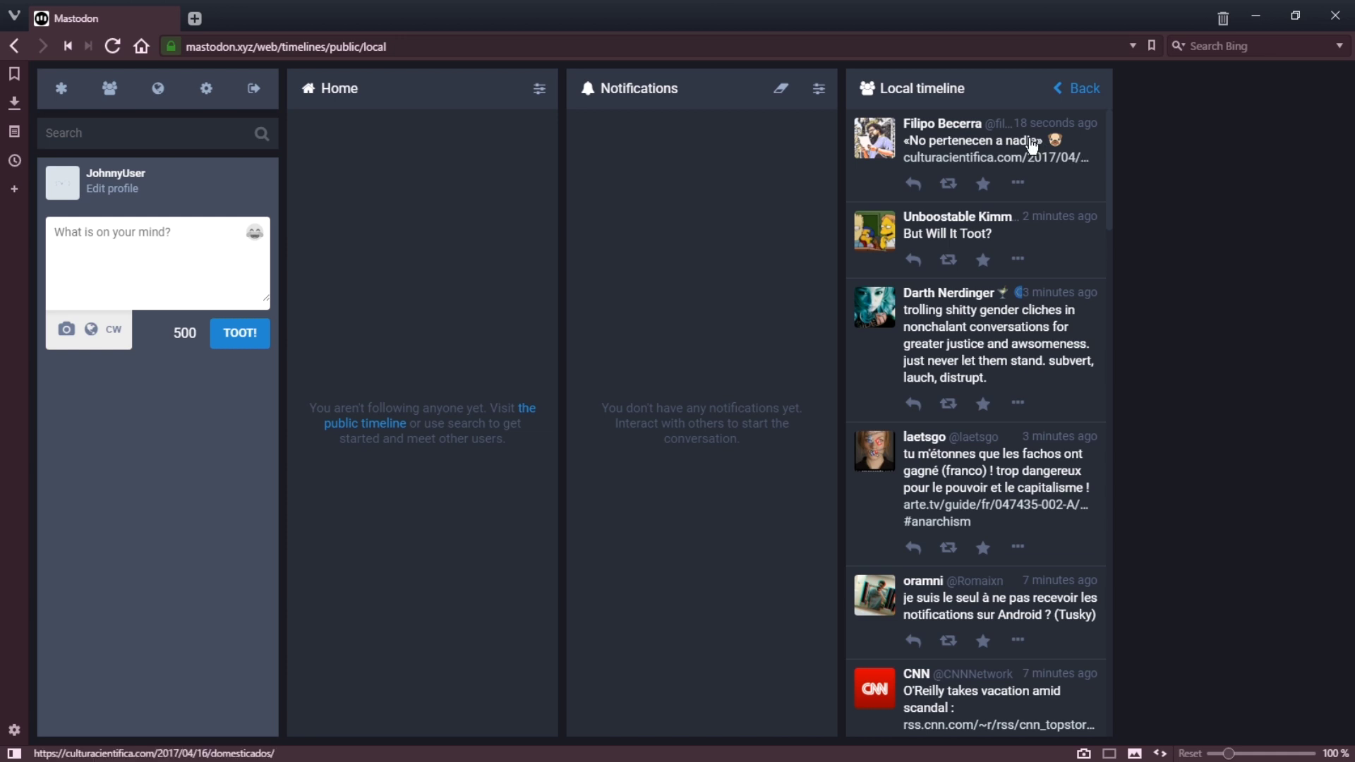
{"action": "left_click", "coordinate": [1069, 88]}
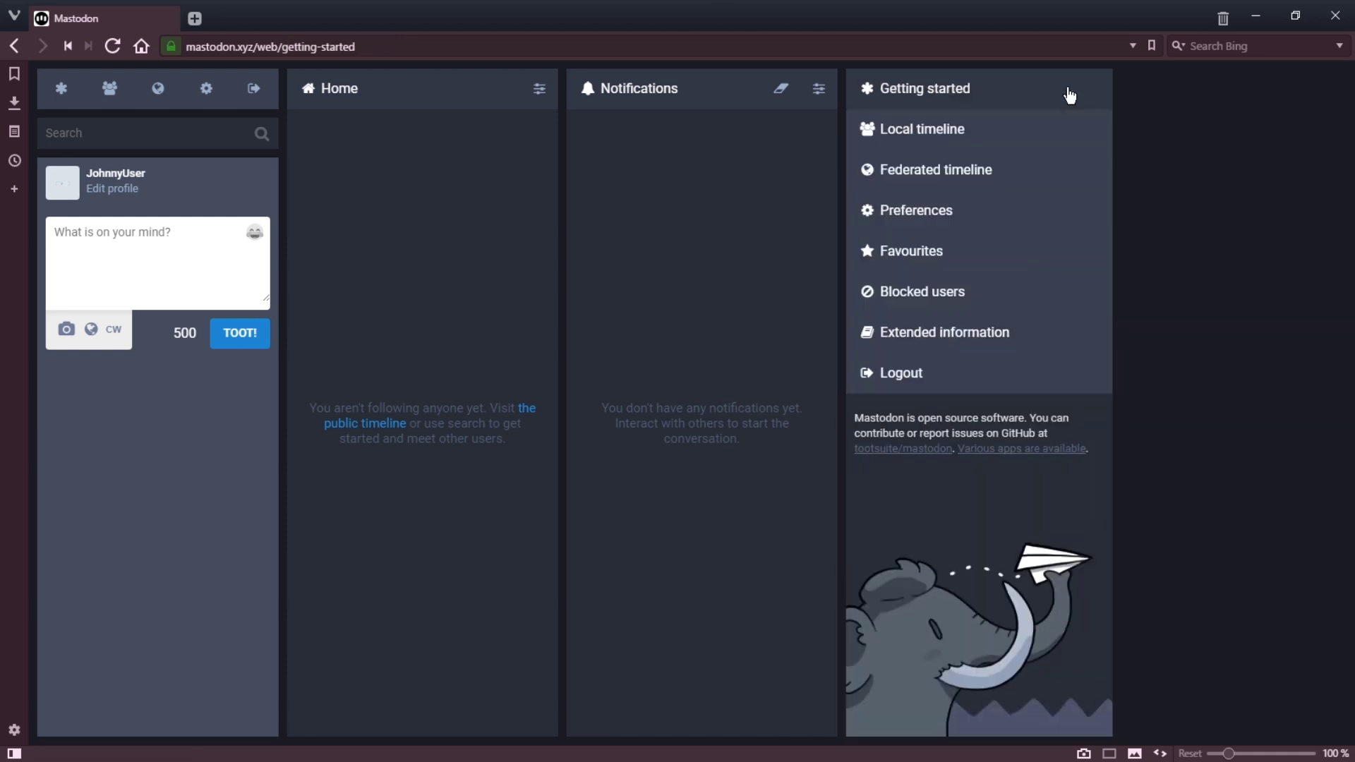
Step: Switch the Getting started column to the Federated timeline and scroll down through its toots
{"action": "left_click", "coordinate": [961, 182]}
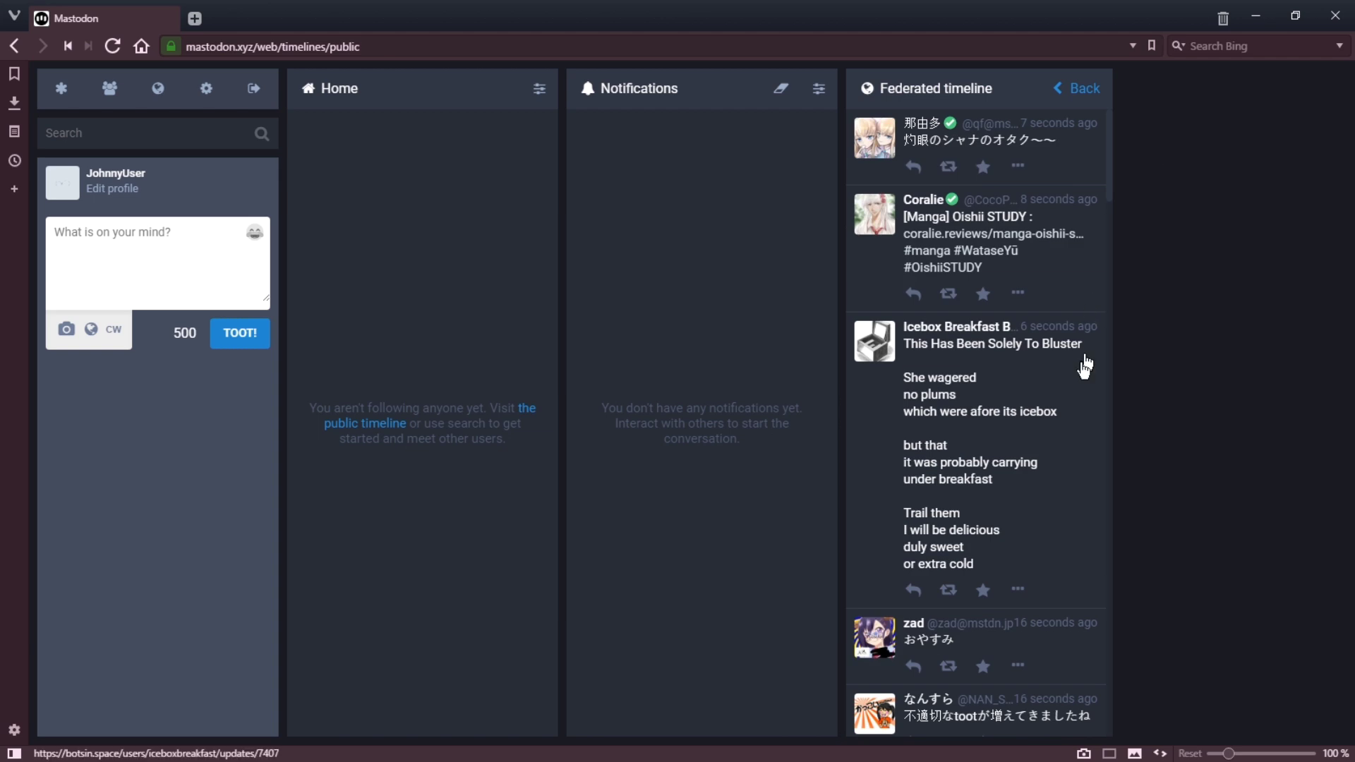
{"action": "scroll", "coordinate": [998, 430], "scroll_direction": "down", "scroll_amount": 15}
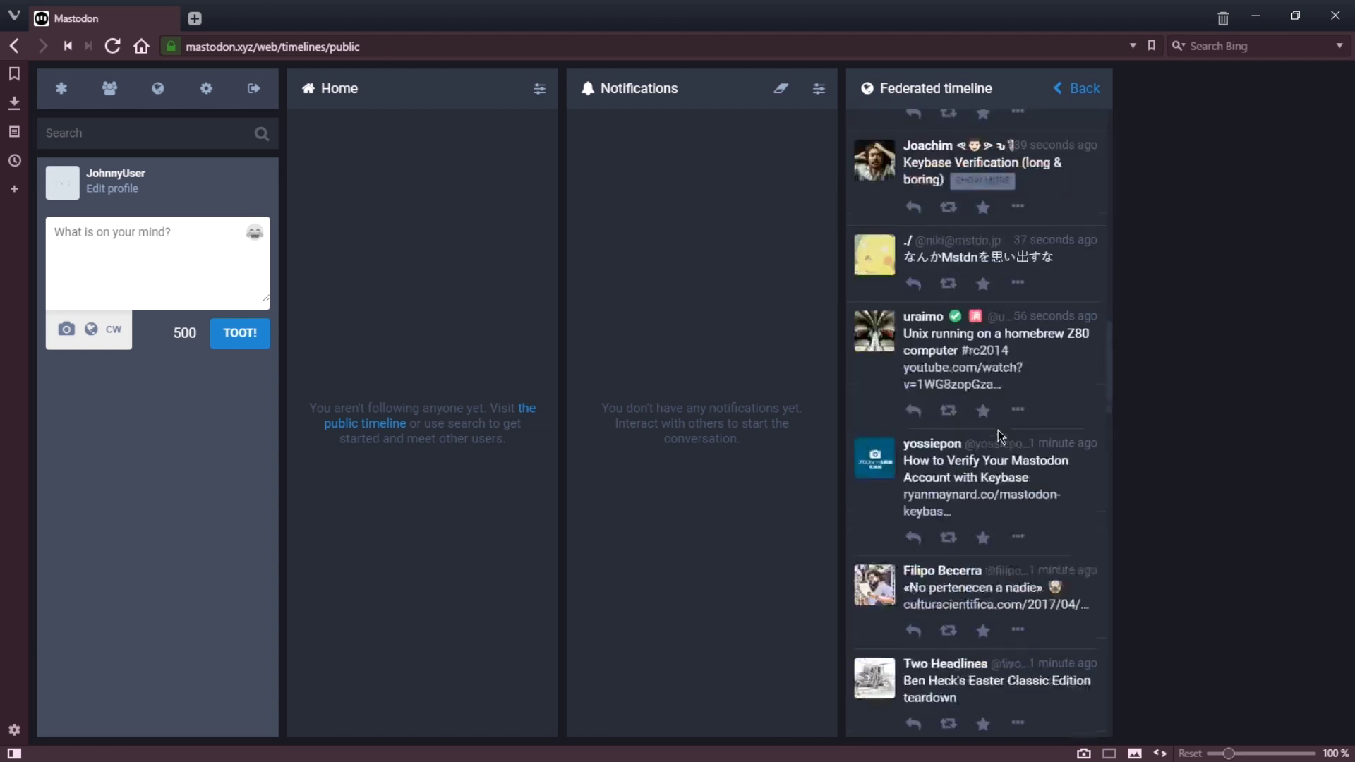
{"action": "scroll", "coordinate": [998, 430], "scroll_direction": "down", "scroll_amount": 5}
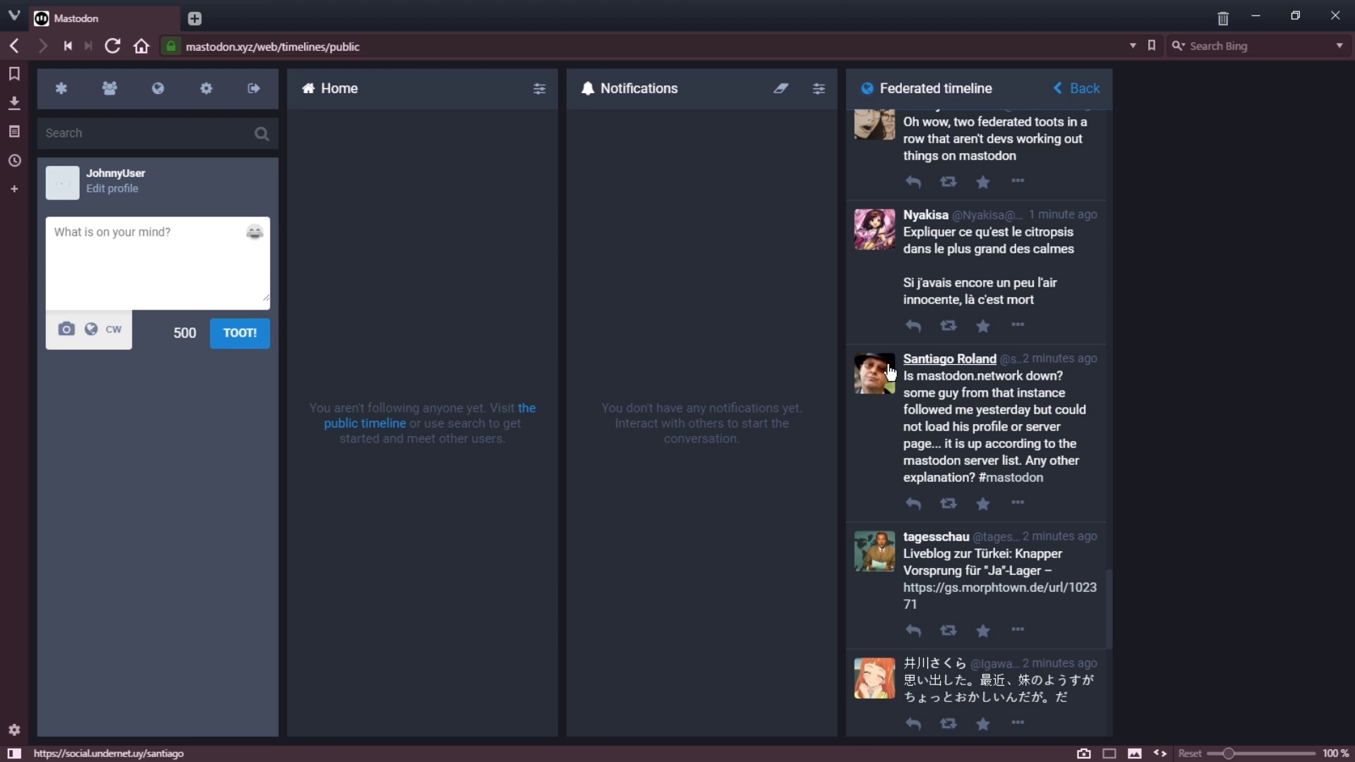
{"action": "left_click", "coordinate": [925, 363]}
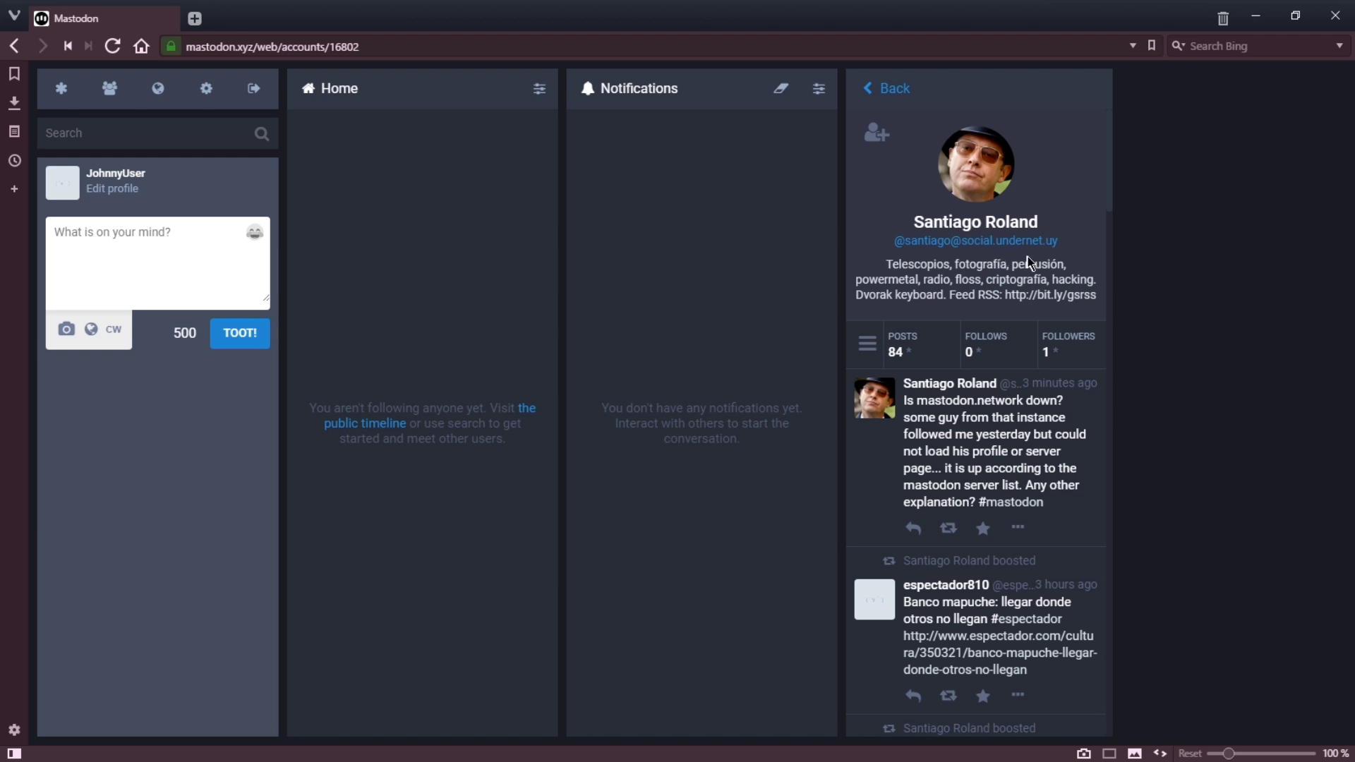
{"action": "left_click_drag", "start_coordinate": [1058, 241], "coordinate": [967, 245]}
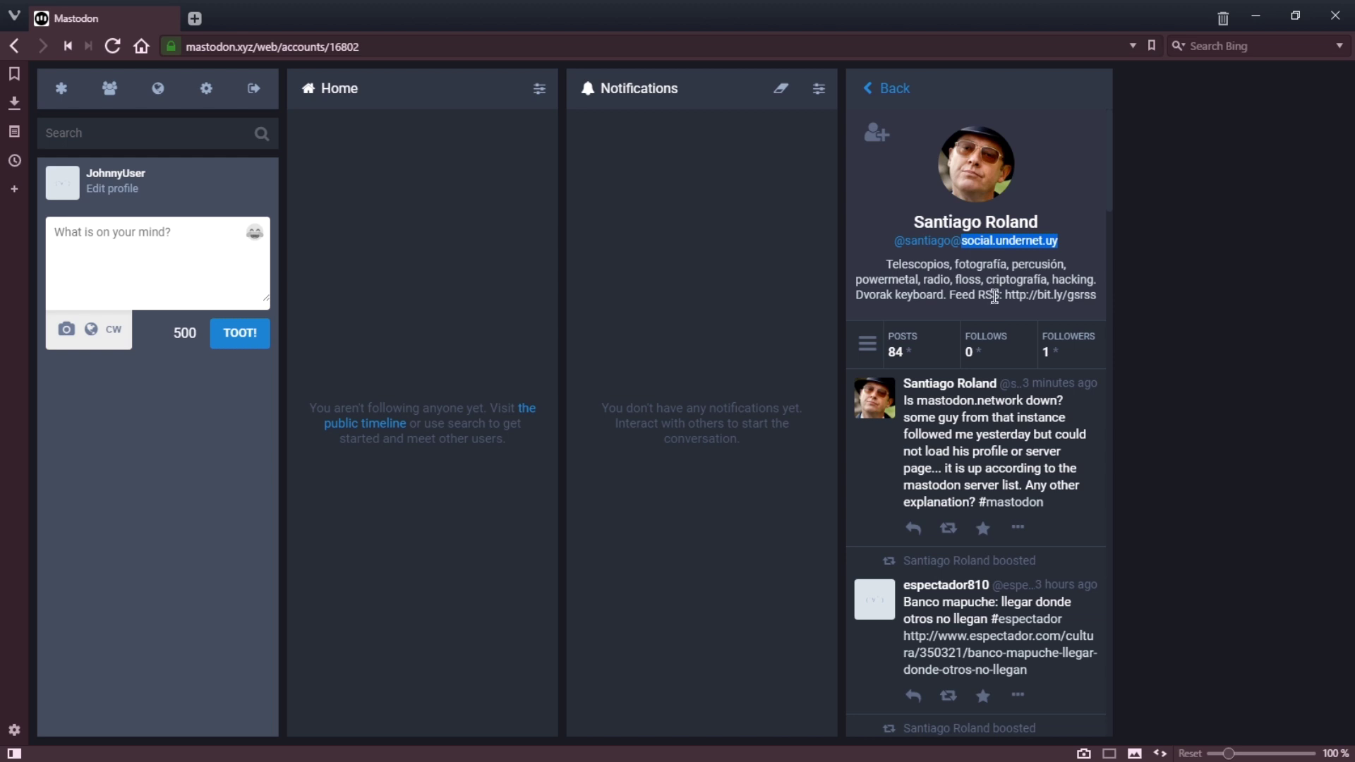
{"action": "left_click", "coordinate": [887, 96]}
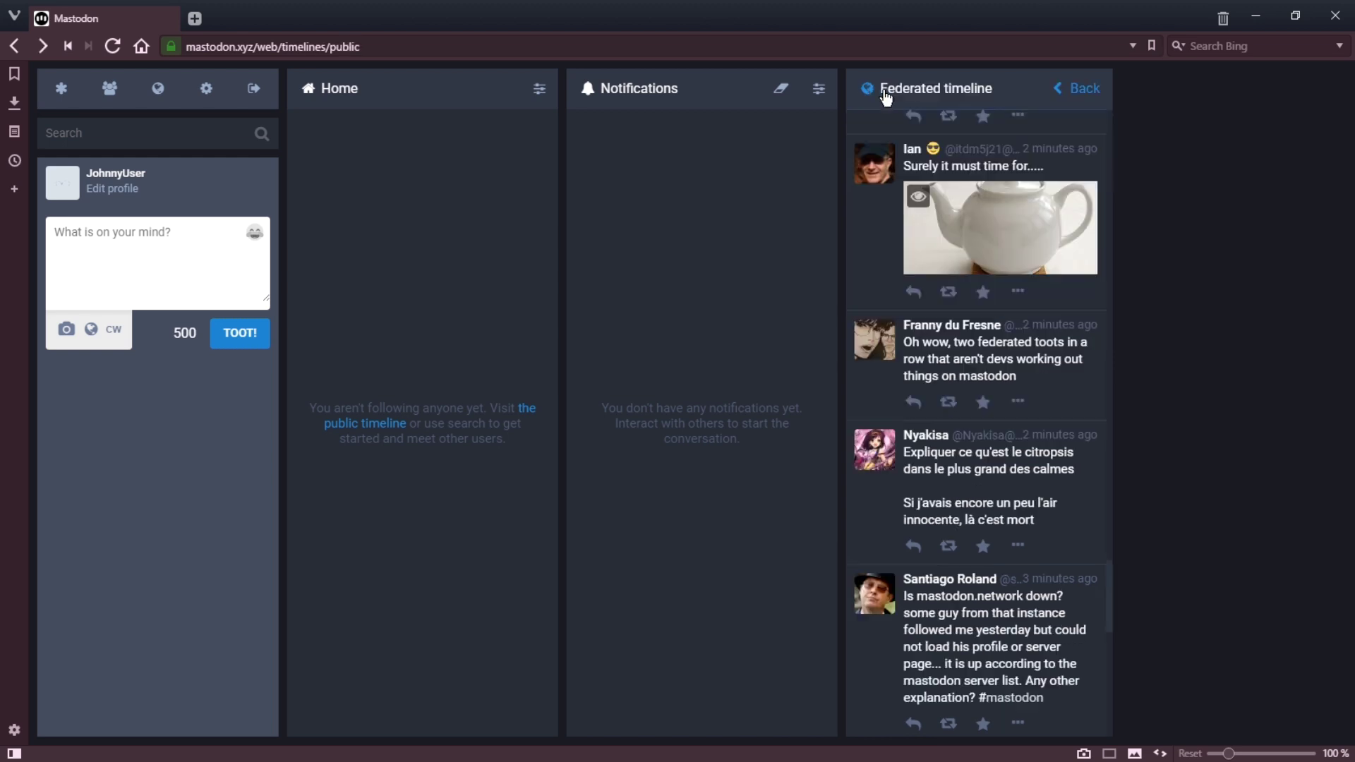
{"action": "scroll", "coordinate": [994, 536], "scroll_direction": "down", "scroll_amount": 3}
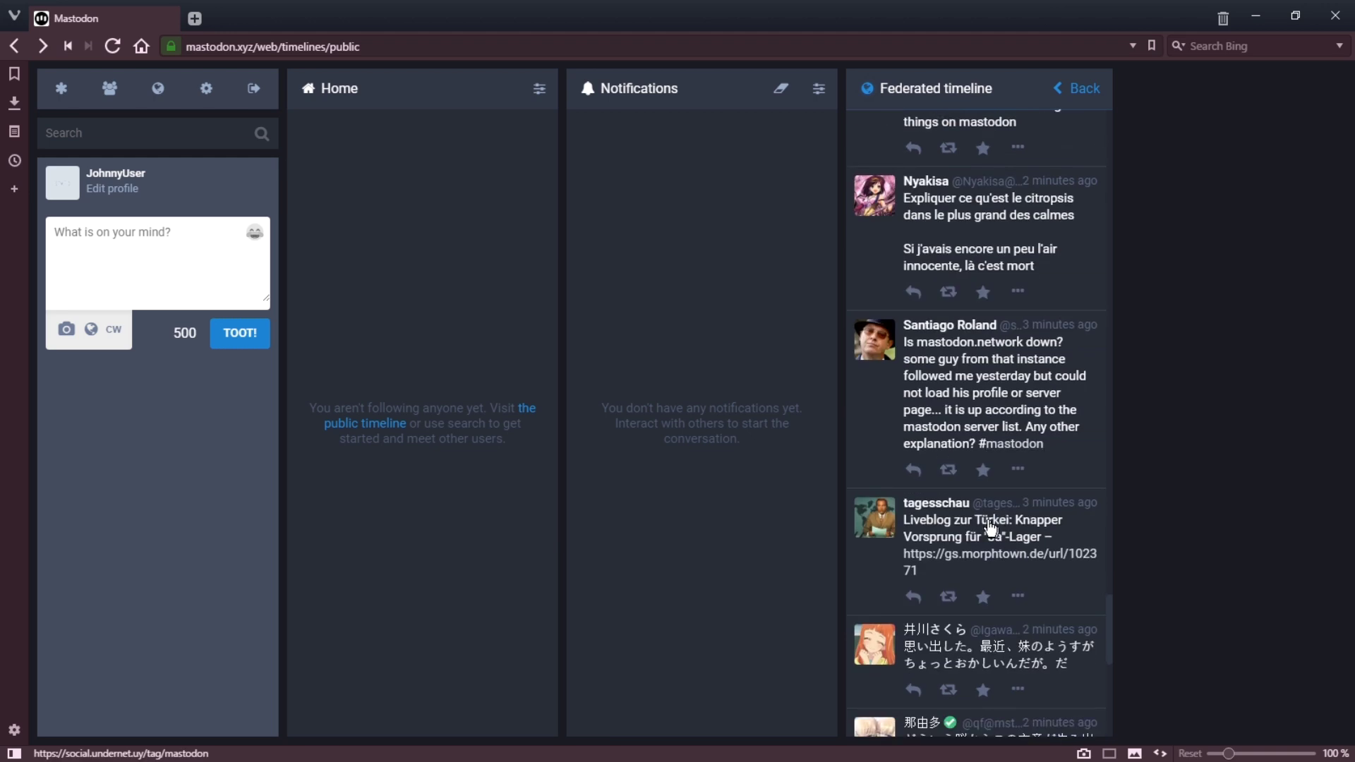
Step: Reply to the mastodon.network toot that Mastodon is growing faster than ever, adding a grin emoji
{"action": "left_click", "coordinate": [913, 469]}
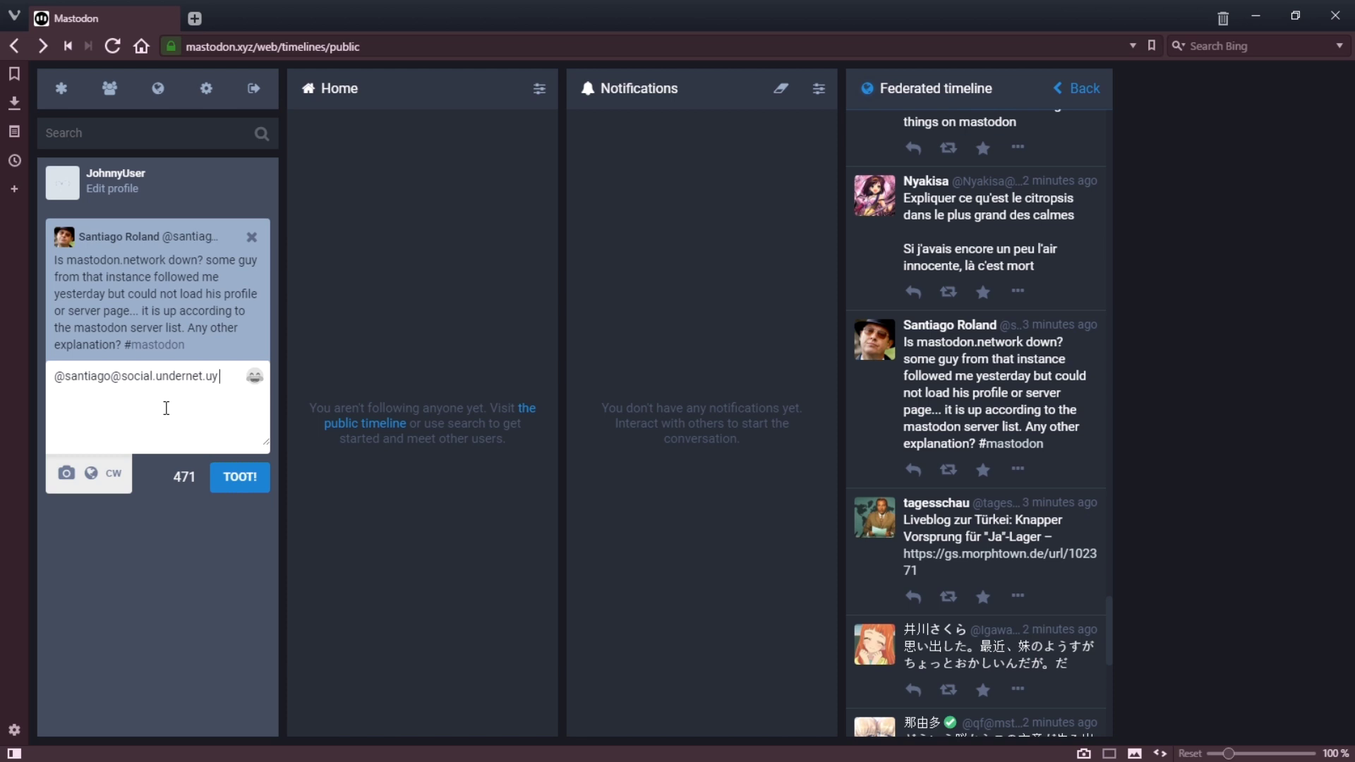
{"action": "type", "text": "Mastodon is growing faster than ever, and we're able to see its growing pains in real time! Hopefully, via donations, our favorite instances can thrive."}
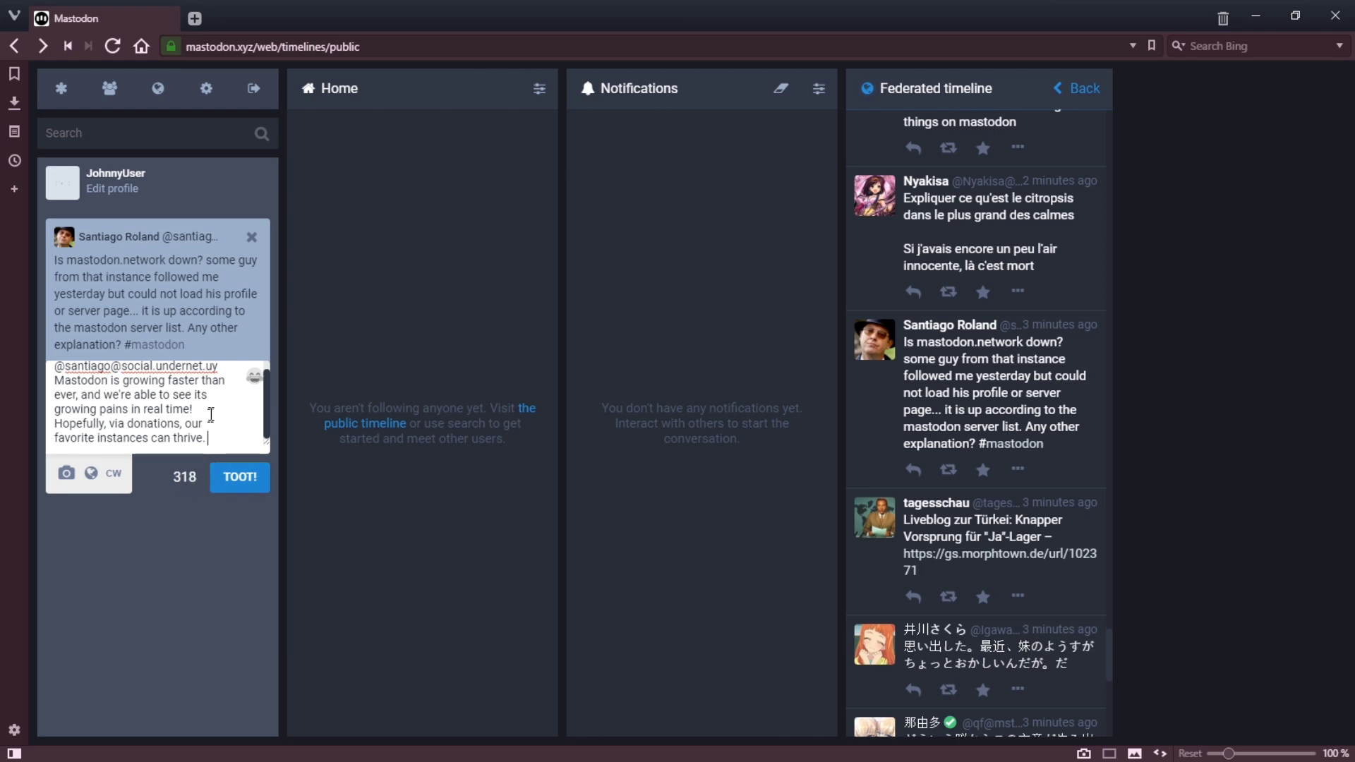
{"action": "left_click", "coordinate": [254, 379]}
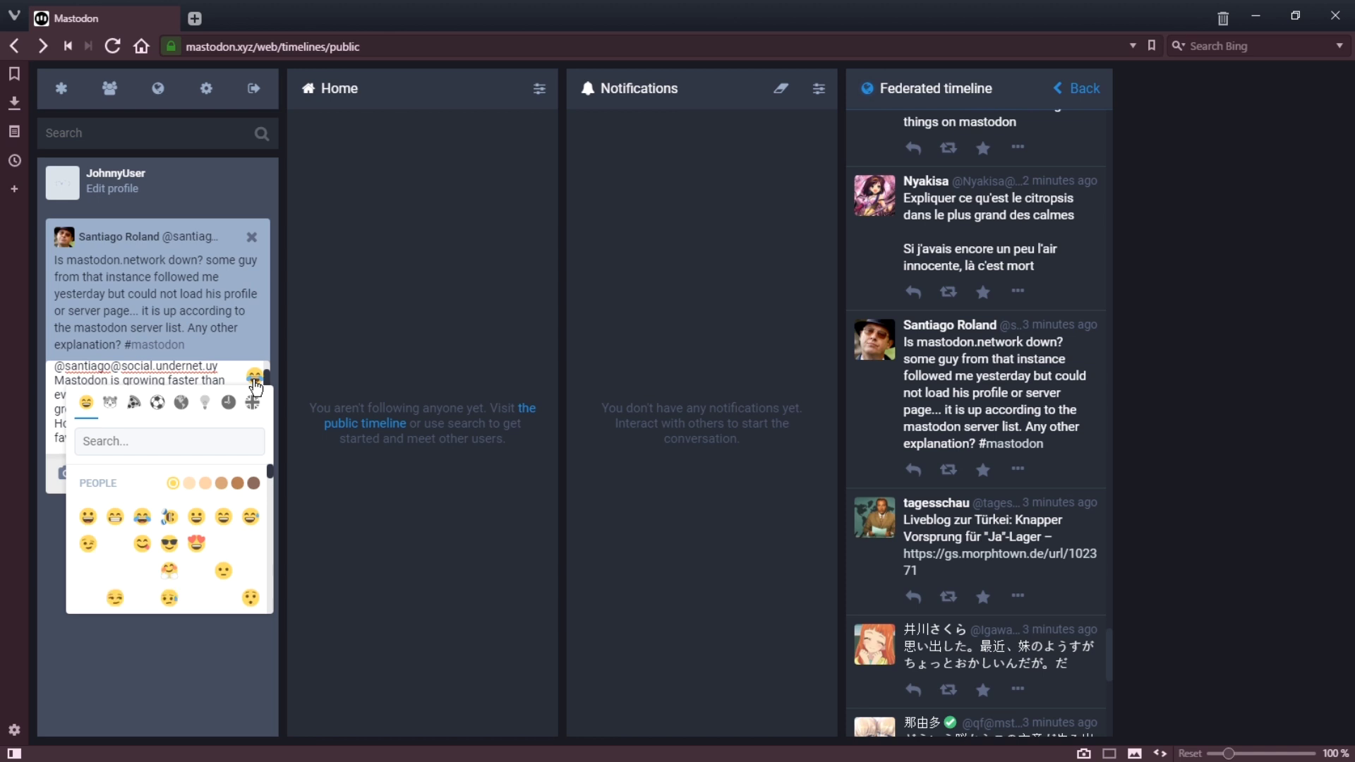
{"action": "left_click", "coordinate": [114, 517]}
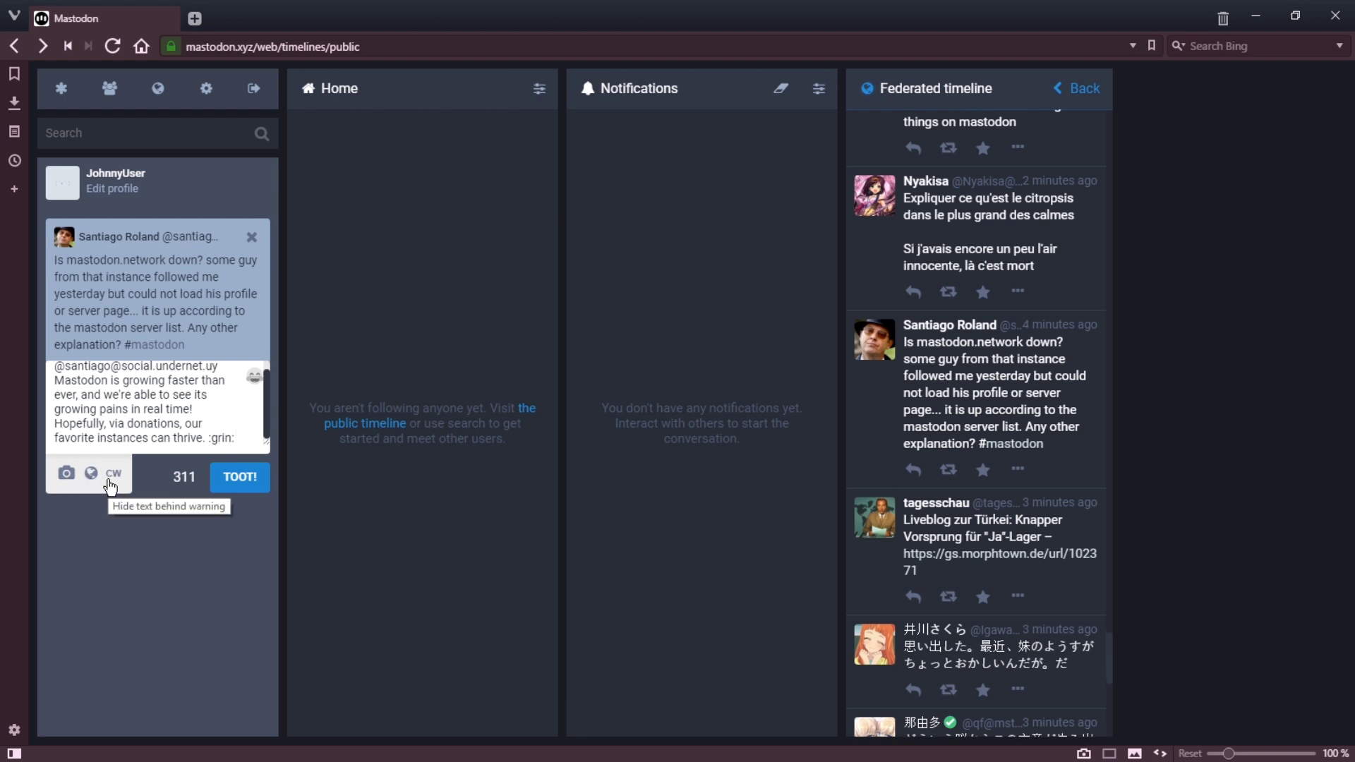
{"action": "left_click", "coordinate": [240, 476]}
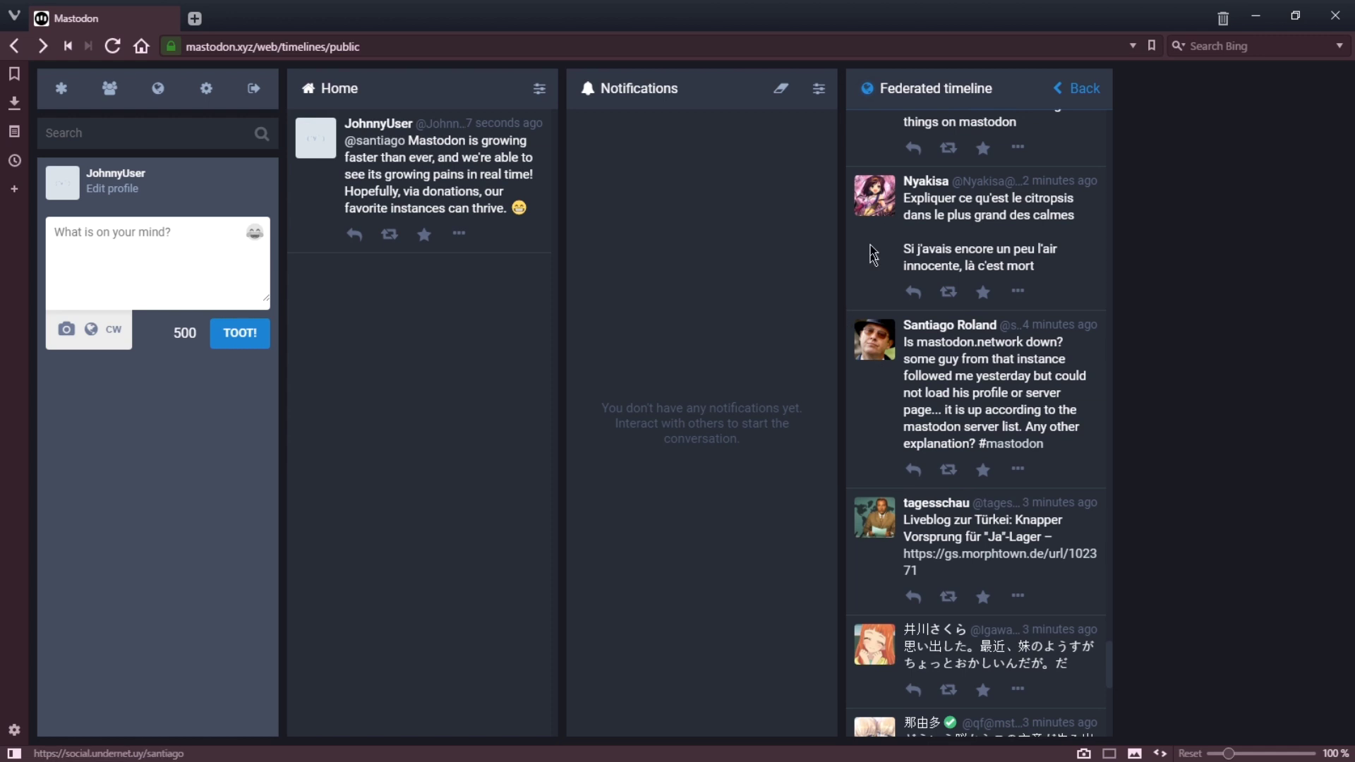
Step: Return to Getting started and reopen the Federated timeline to load the newest toots
{"action": "scroll", "coordinate": [910, 250], "scroll_direction": "up", "scroll_amount": 5}
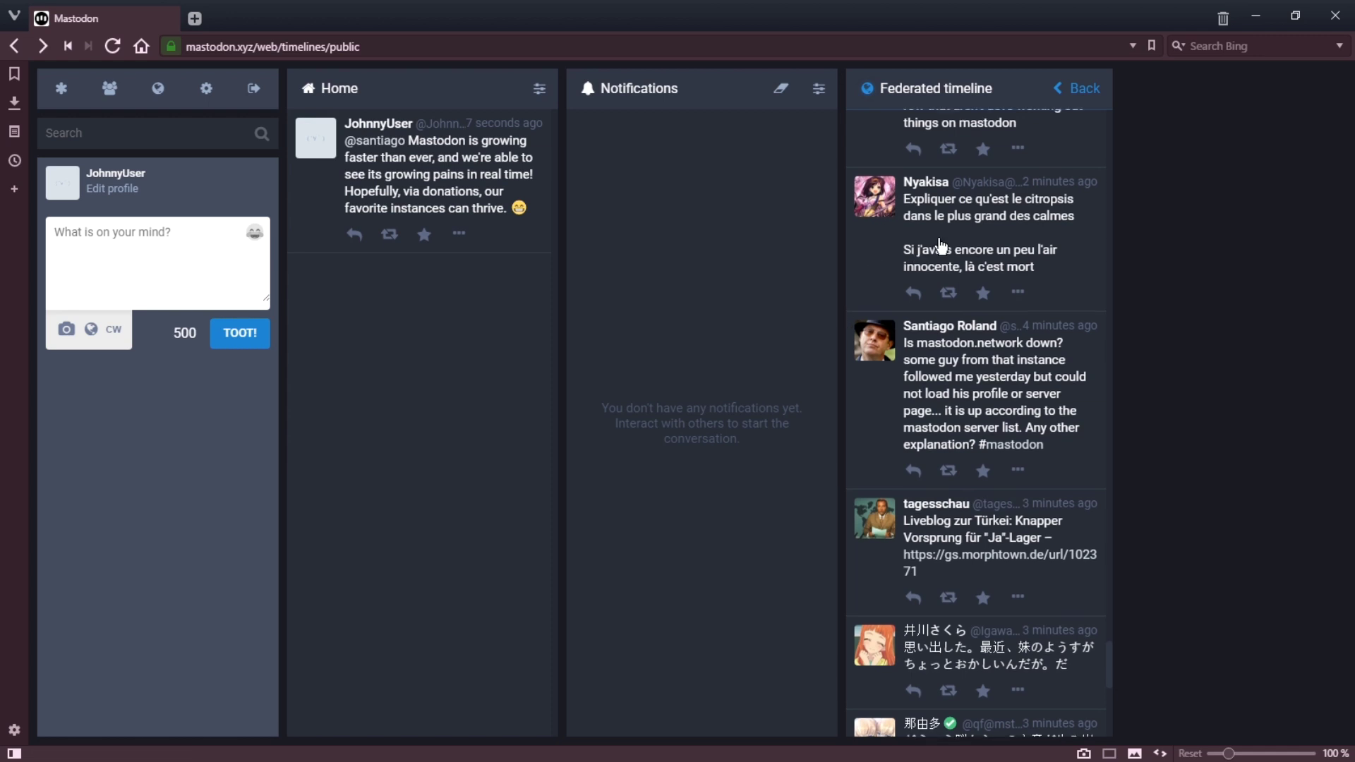
{"action": "left_click", "coordinate": [1066, 90]}
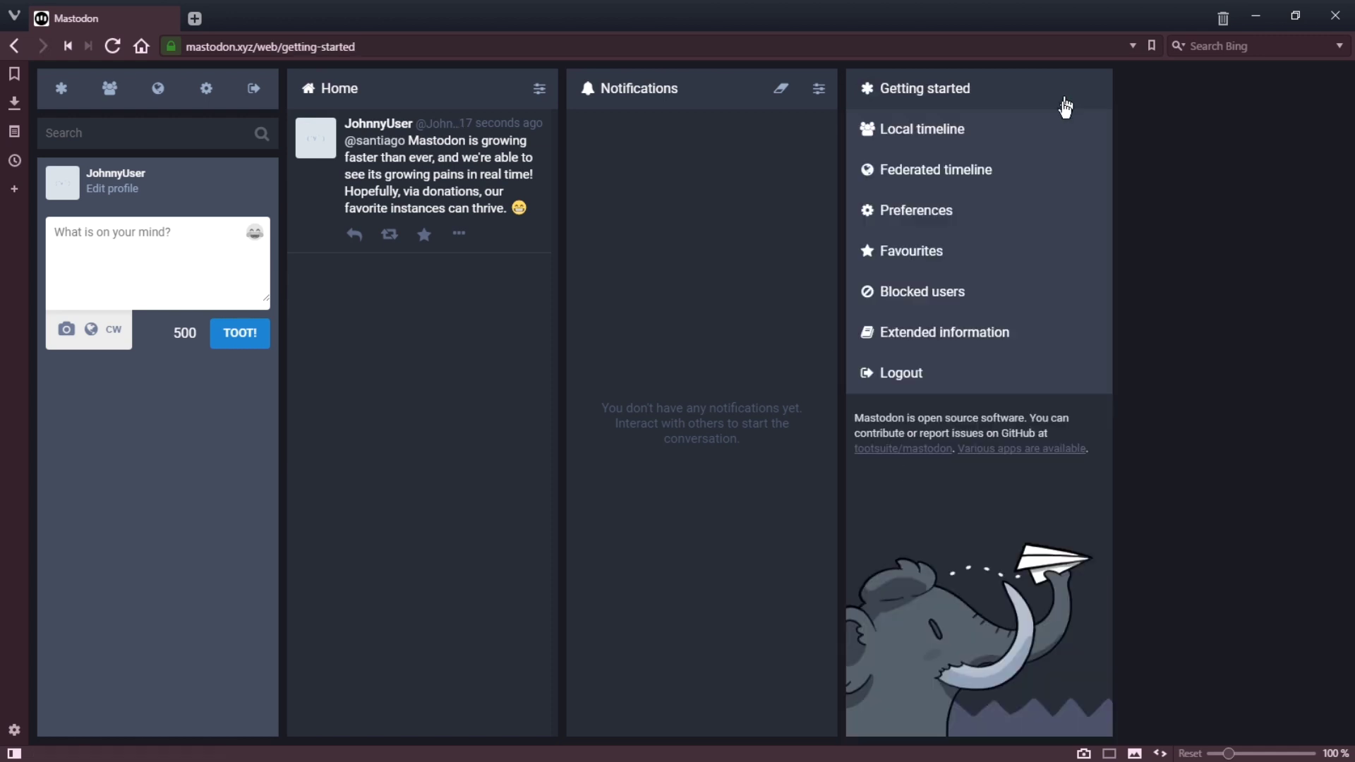
{"action": "left_click", "coordinate": [992, 170]}
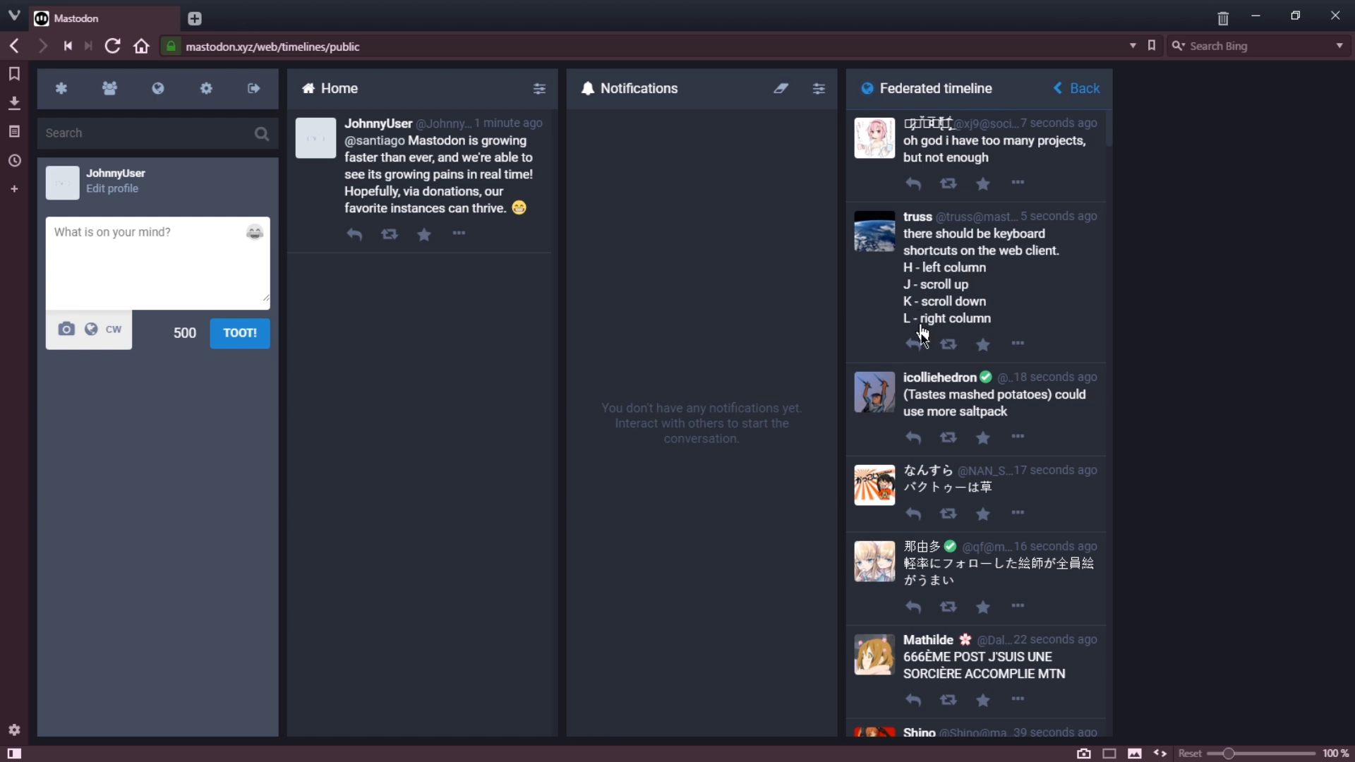
Step: Post a reply to the keyboard-shortcuts toot ending with 'get things done.'
{"action": "left_click", "coordinate": [920, 352]}
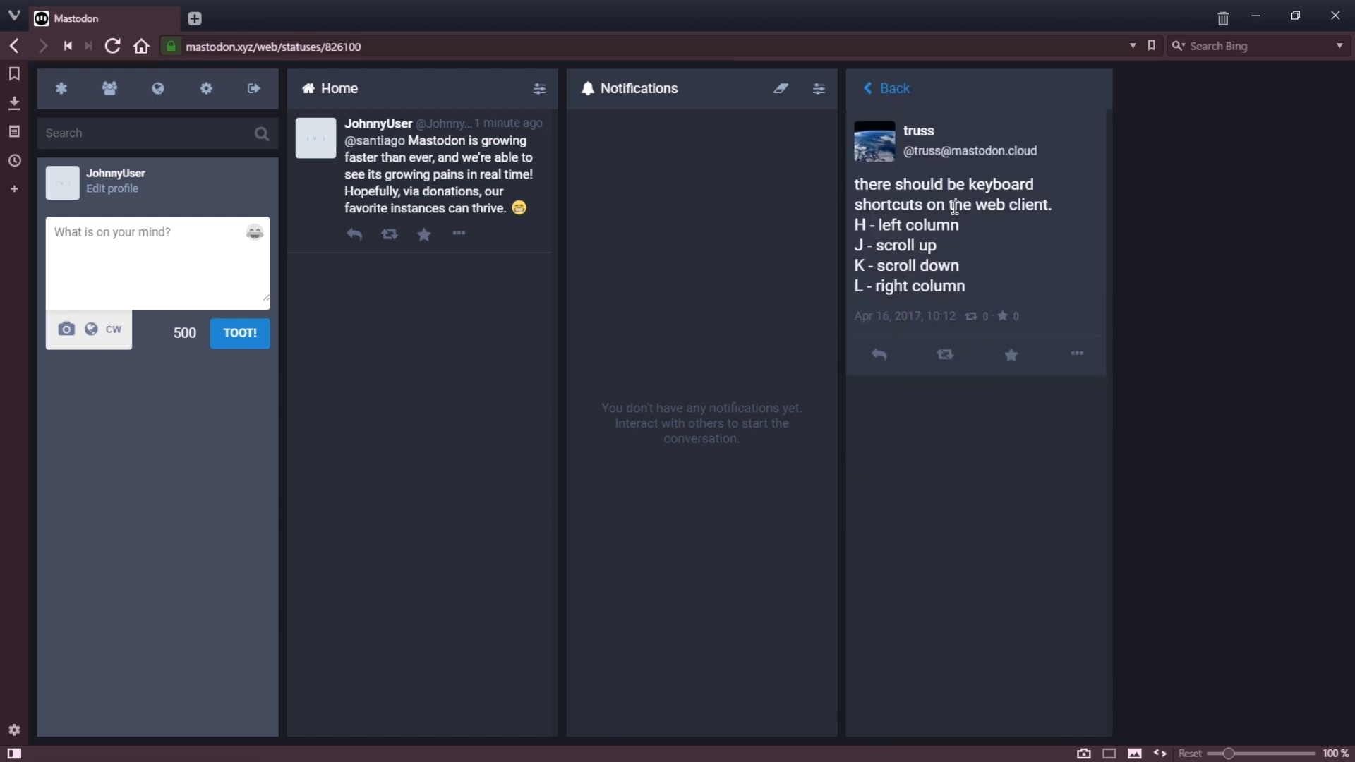
{"action": "left_click", "coordinate": [879, 356]}
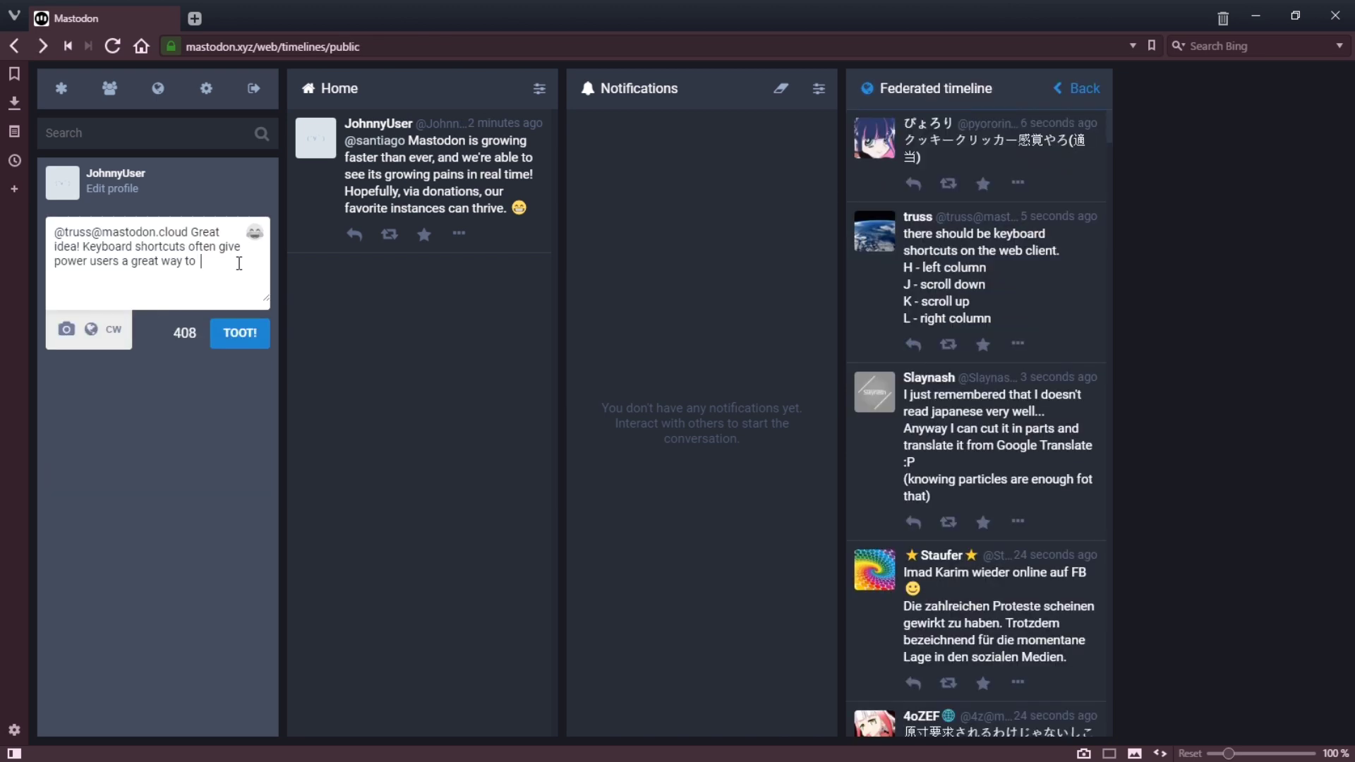
{"action": "type", "text": "get things done."}
{"action": "left_click", "coordinate": [242, 340]}
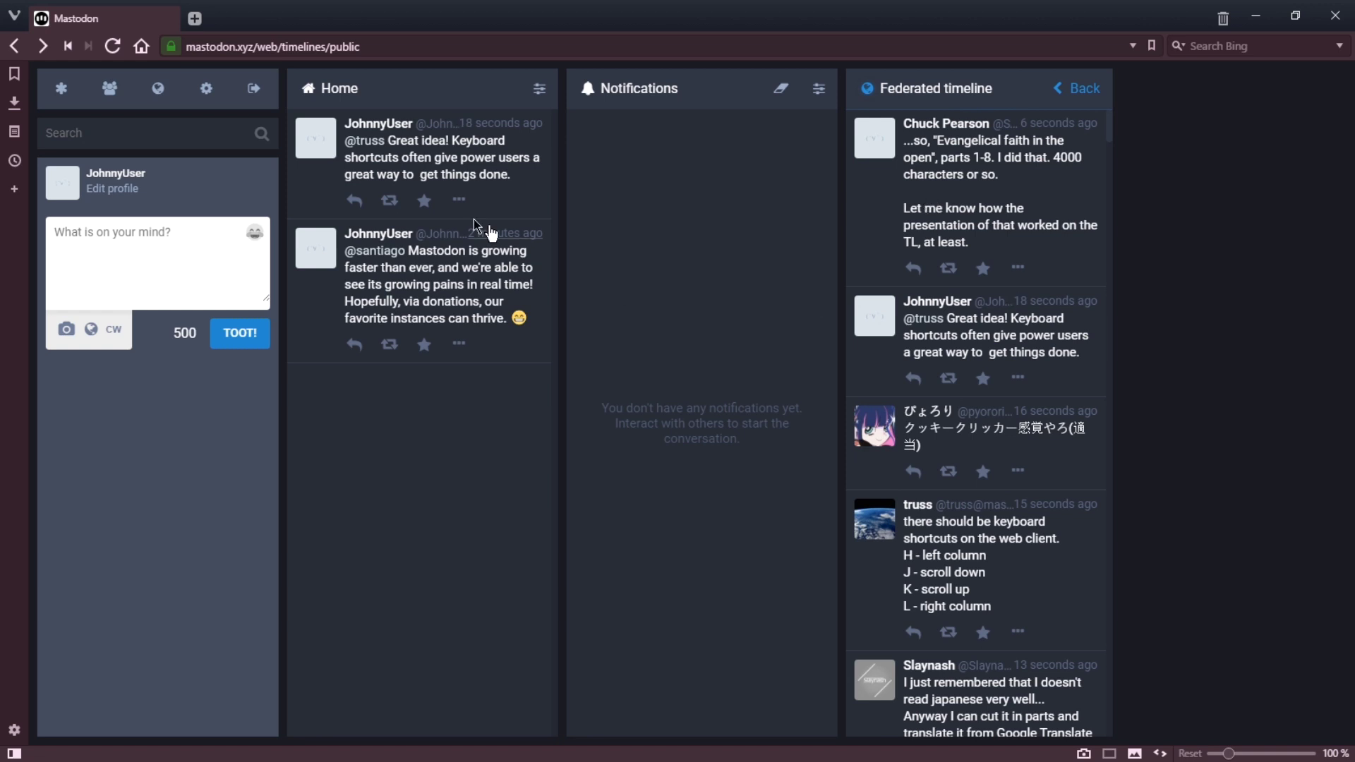
{"action": "left_click", "coordinate": [139, 134]}
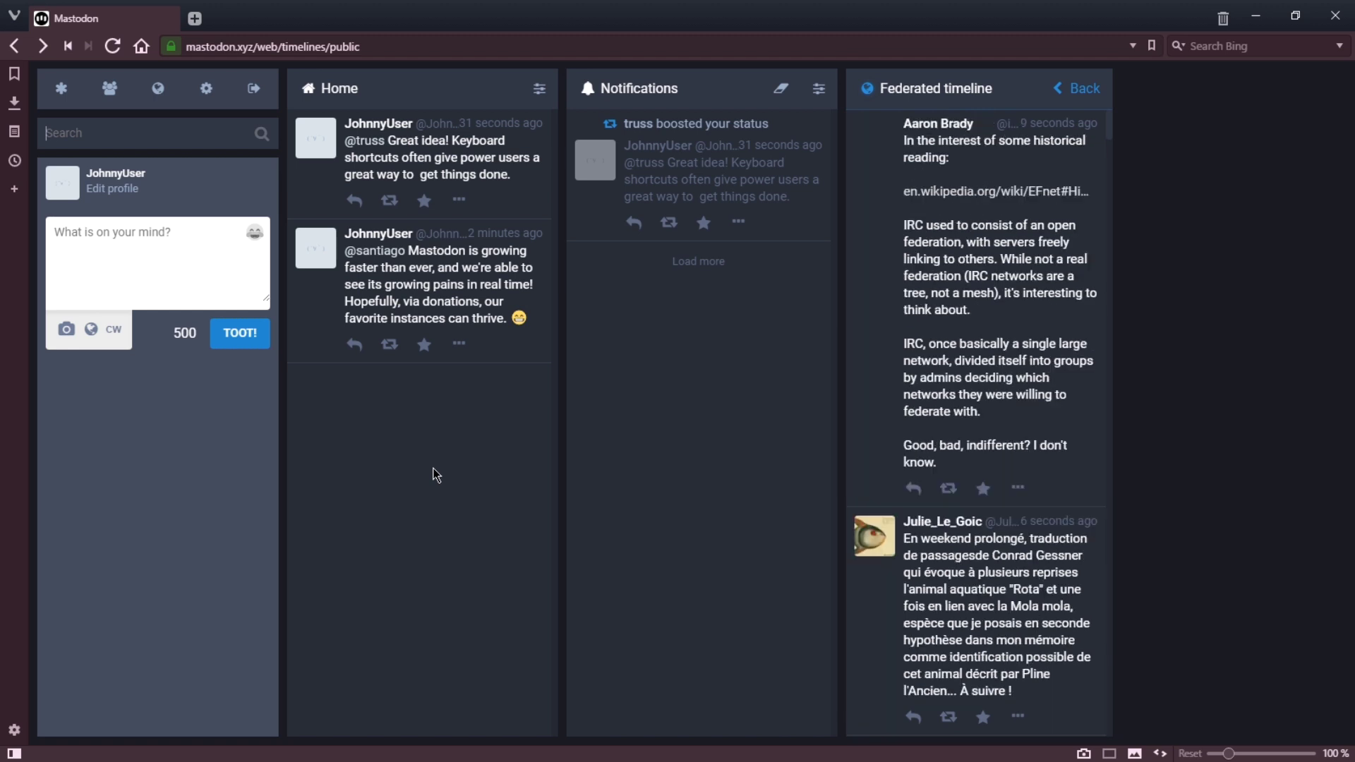
{"action": "left_click", "coordinate": [639, 124]}
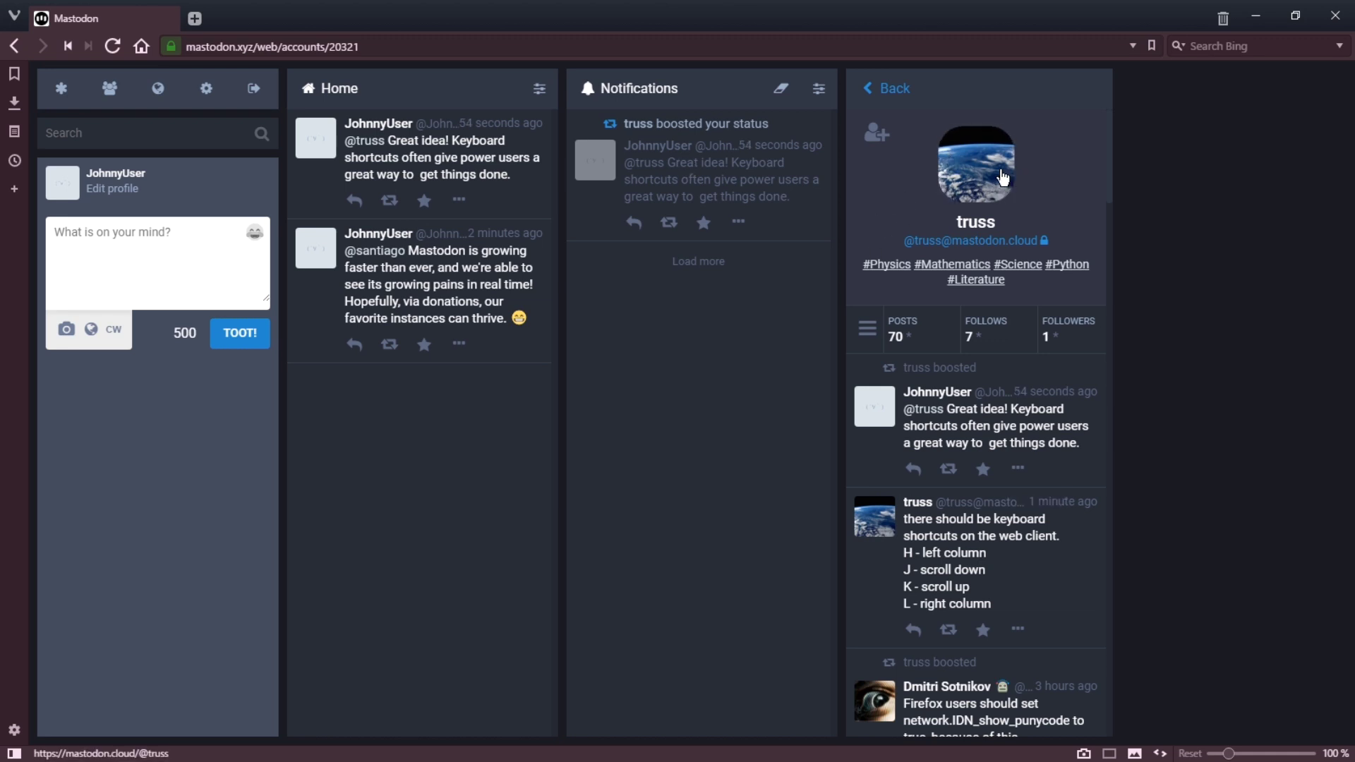
{"action": "left_click", "coordinate": [892, 99]}
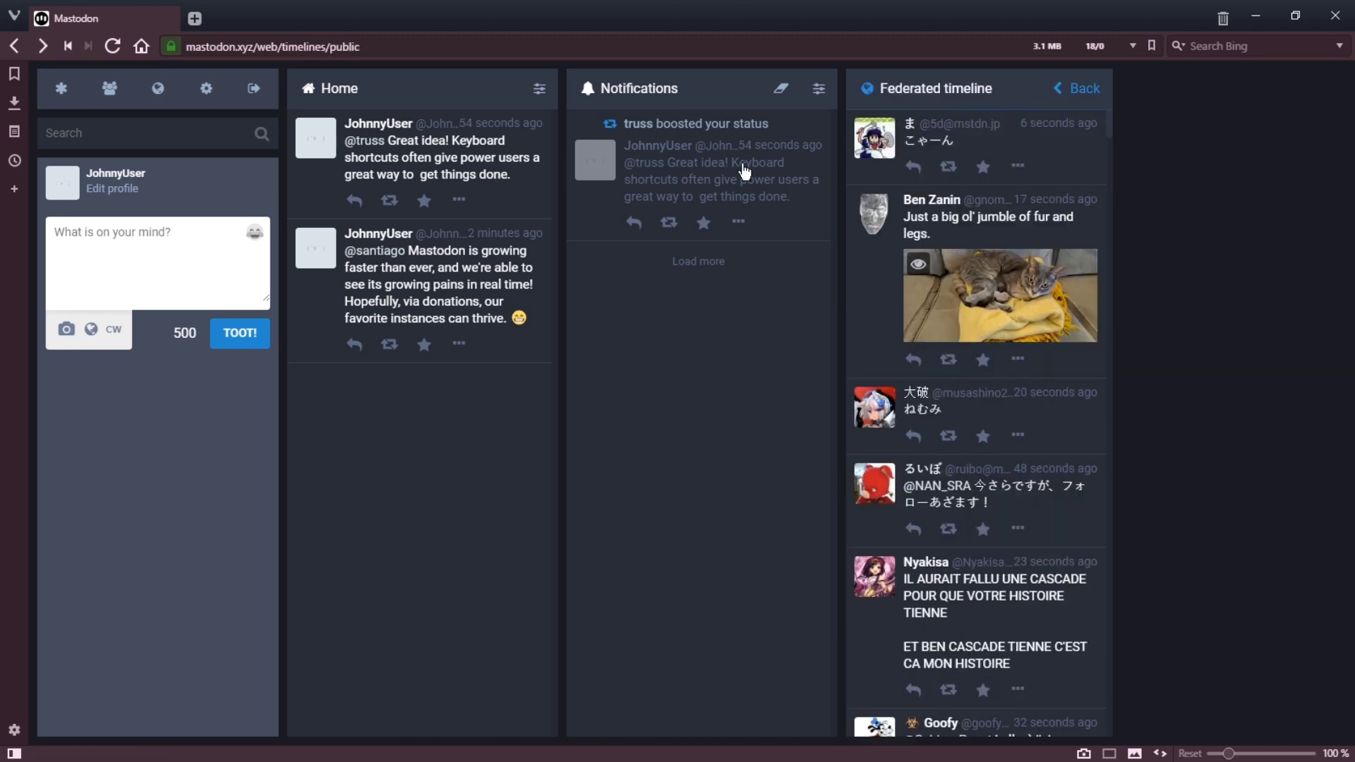
Step: Visit Edit profile, select the empty Bio field, and go back to the main web interface
{"action": "left_click", "coordinate": [111, 197]}
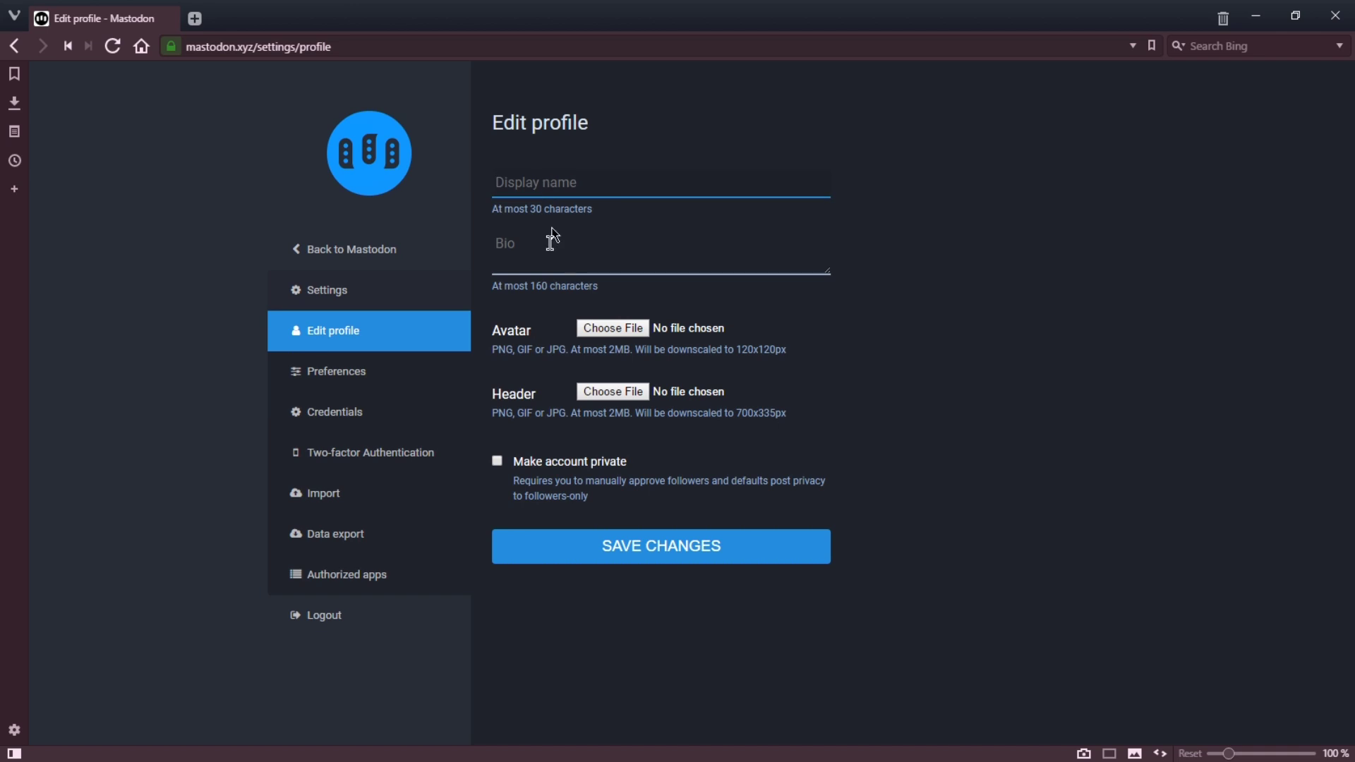
{"action": "left_click", "coordinate": [525, 266]}
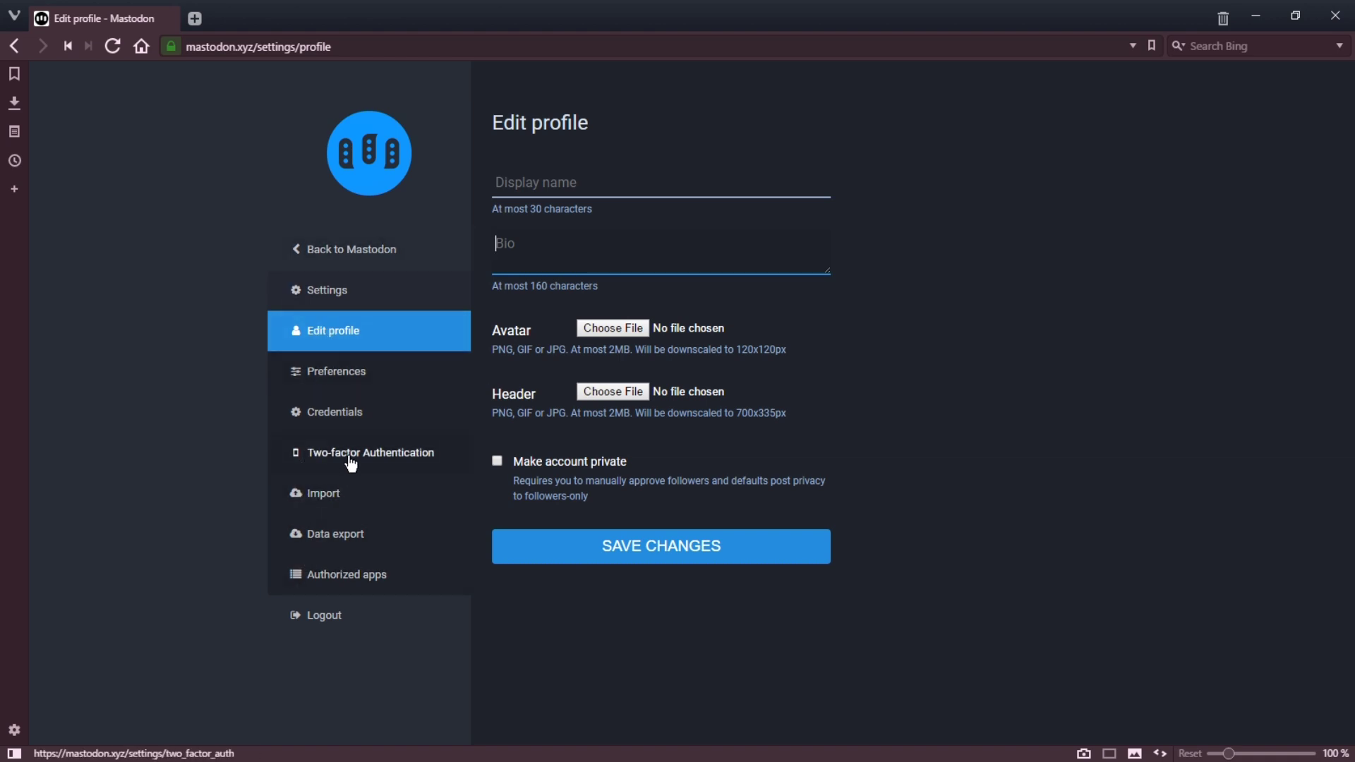
{"action": "left_click", "coordinate": [329, 257]}
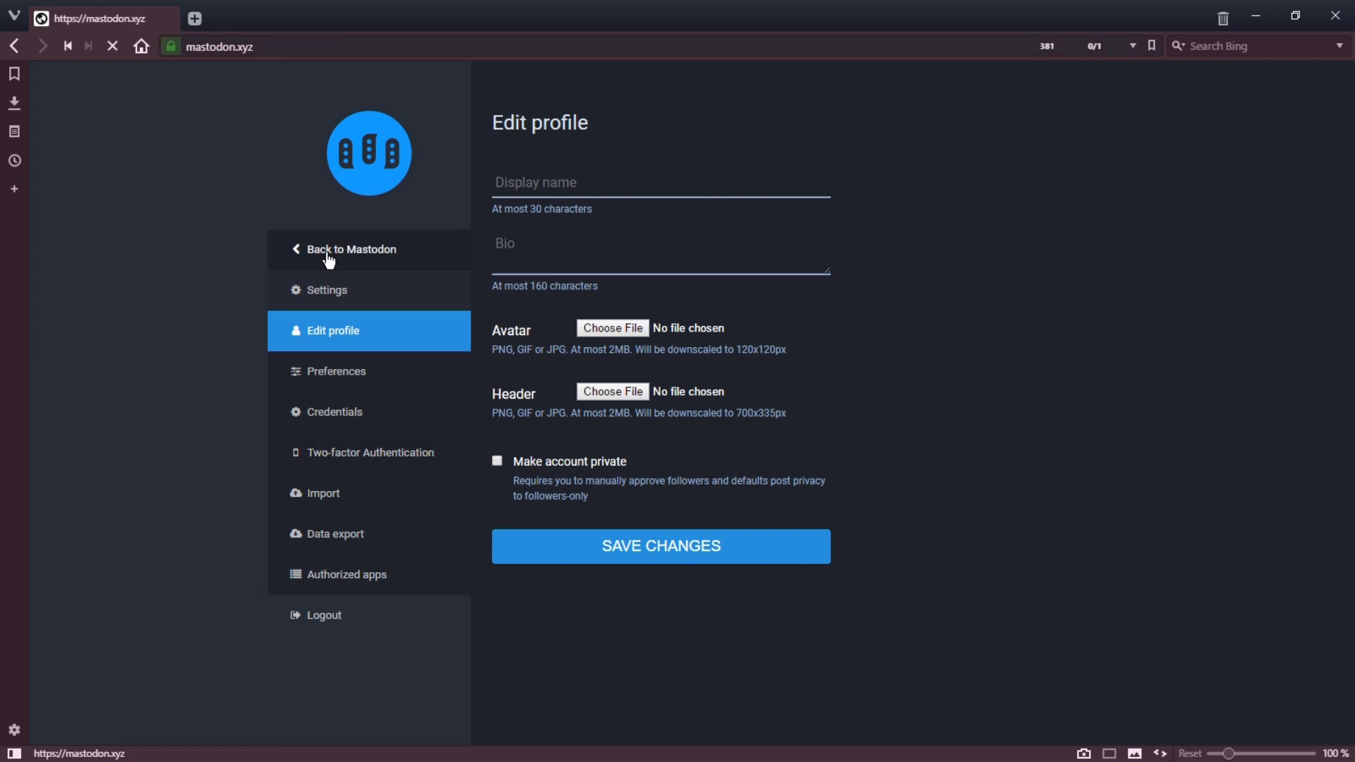